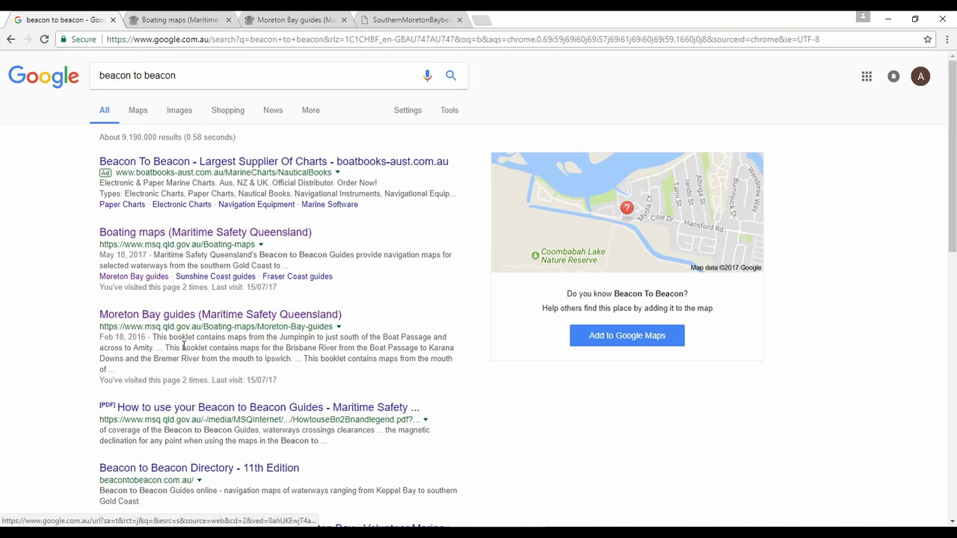
Browse the Maritime Safety Queensland boating maps page and its map list.
left_click(193, 22)
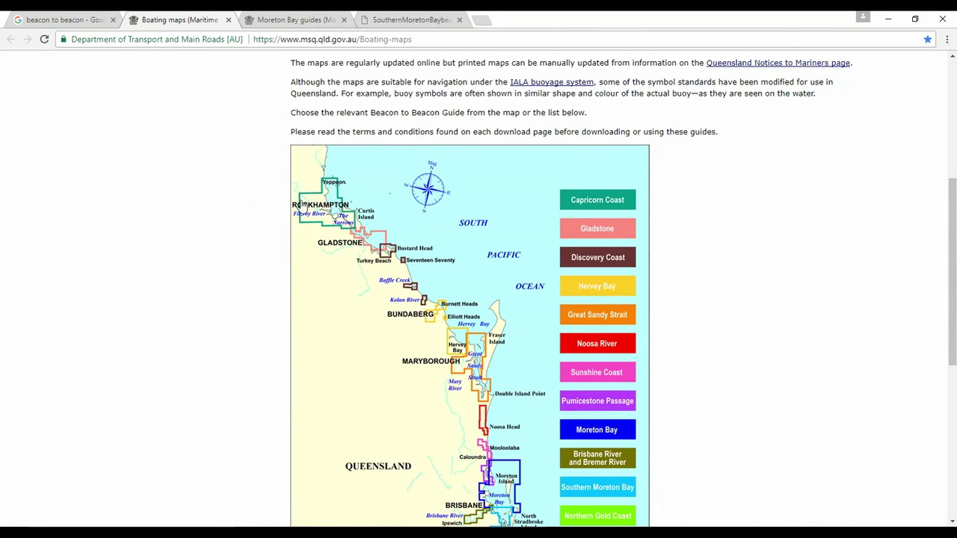
scroll(460, 275, "down", 3)
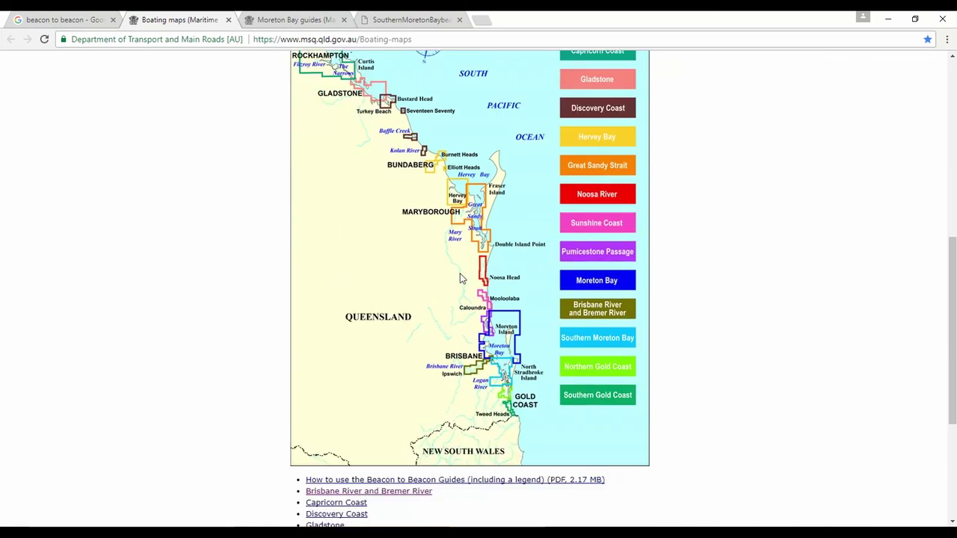
scroll(473, 297, "down", 2)
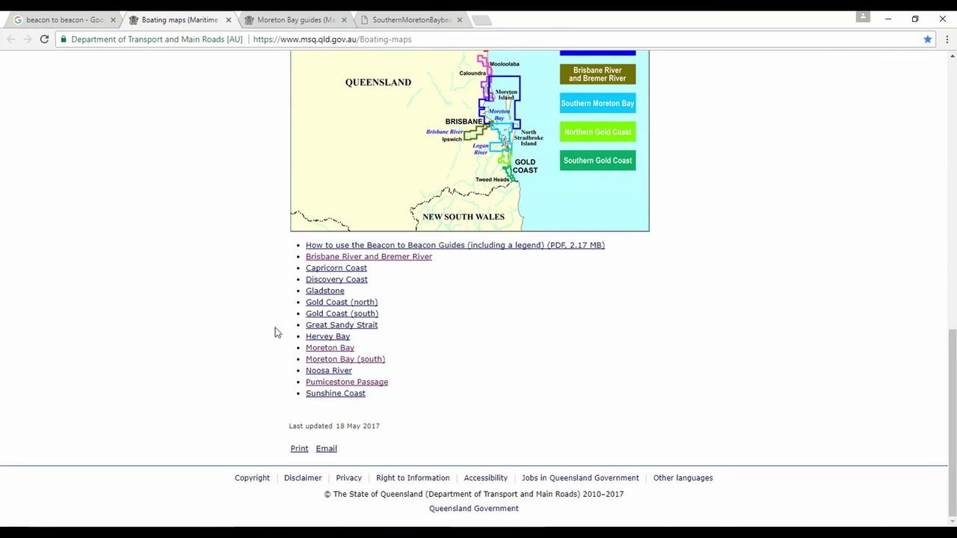
scroll(443, 343, "up", 5)
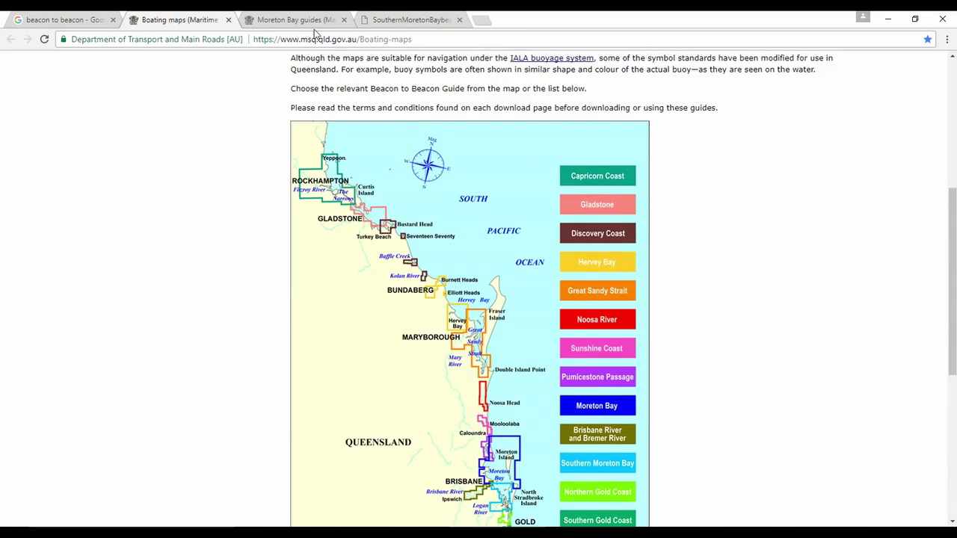
Look over the Moreton Bay guides page and its booklets, including Southern Moreton Bay.
left_click(299, 23)
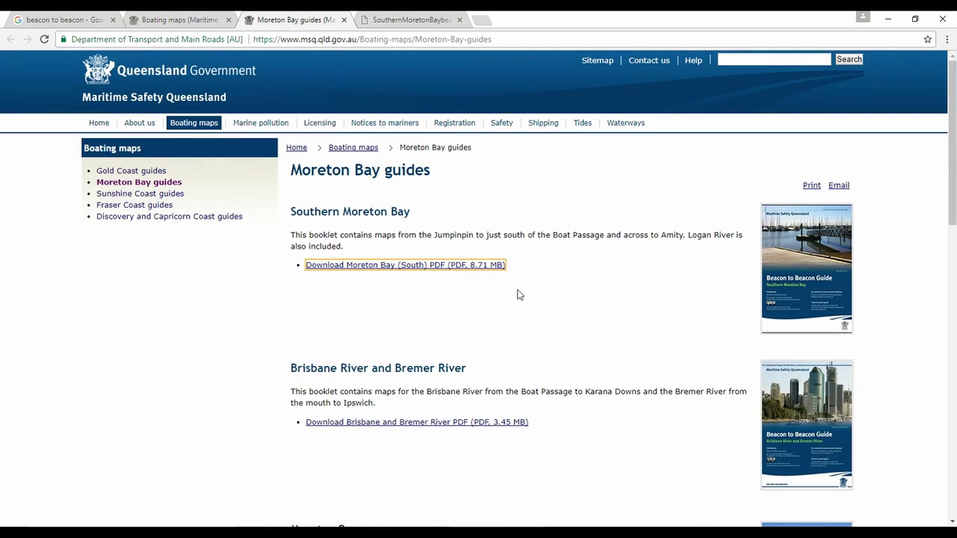
scroll(628, 297, "down", 5)
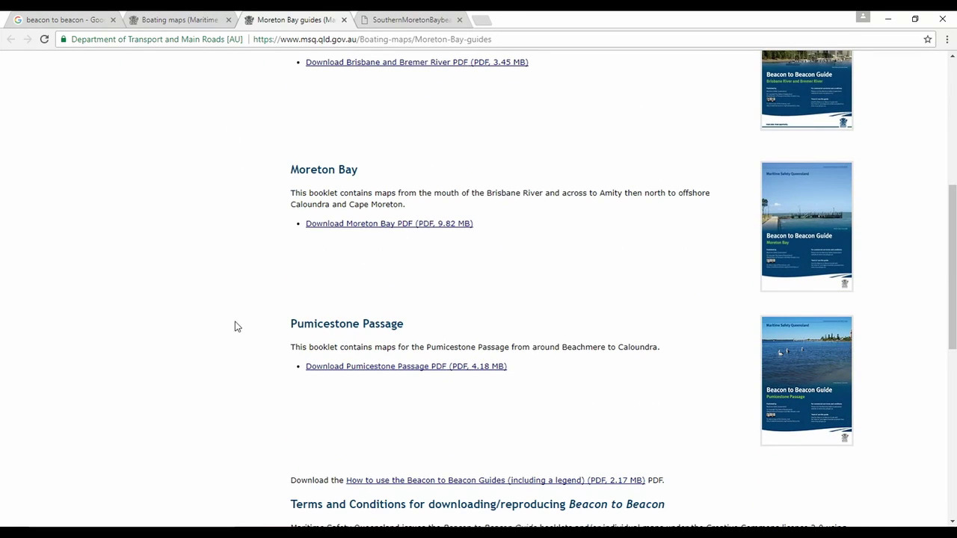
scroll(416, 401, "up", 5)
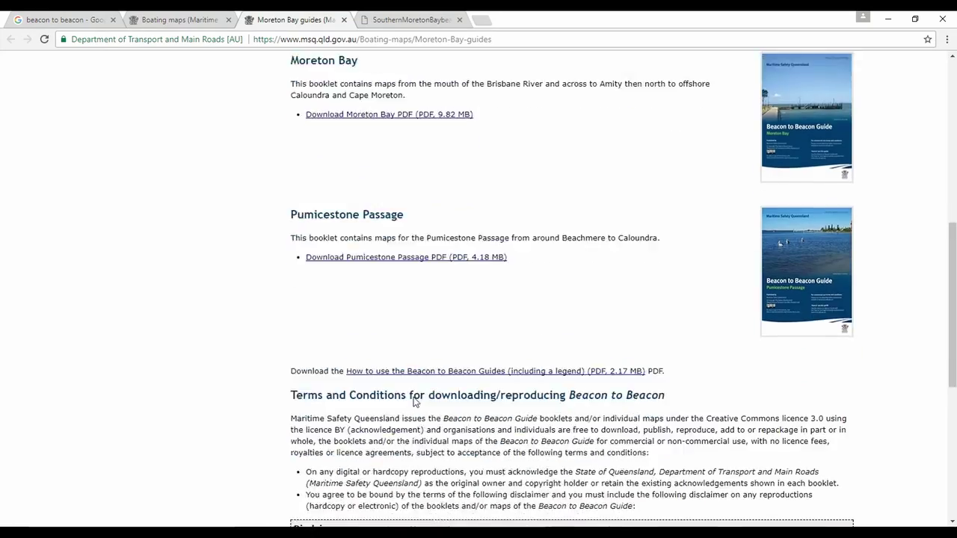
Go to the Southern Moreton Bay beacon guide PDF and scroll to the SMB-1 chart on page 3.
left_click(411, 20)
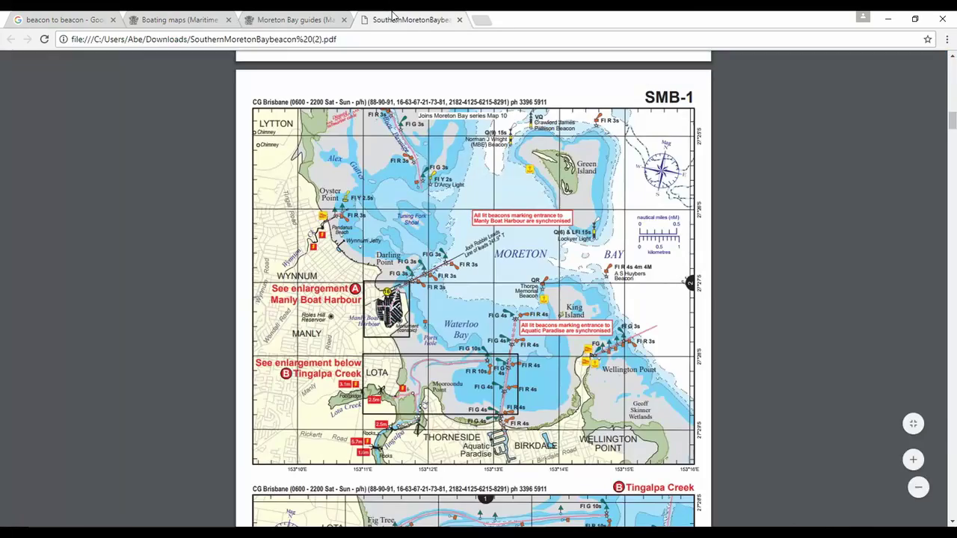
scroll(611, 260, "up", 5)
scroll(611, 258, "up", 10)
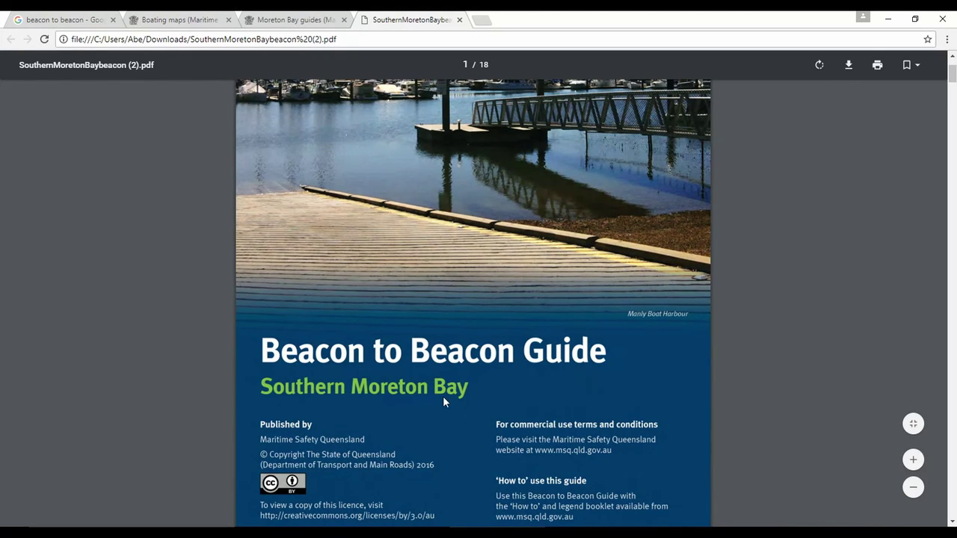
scroll(443, 402, "down", 10)
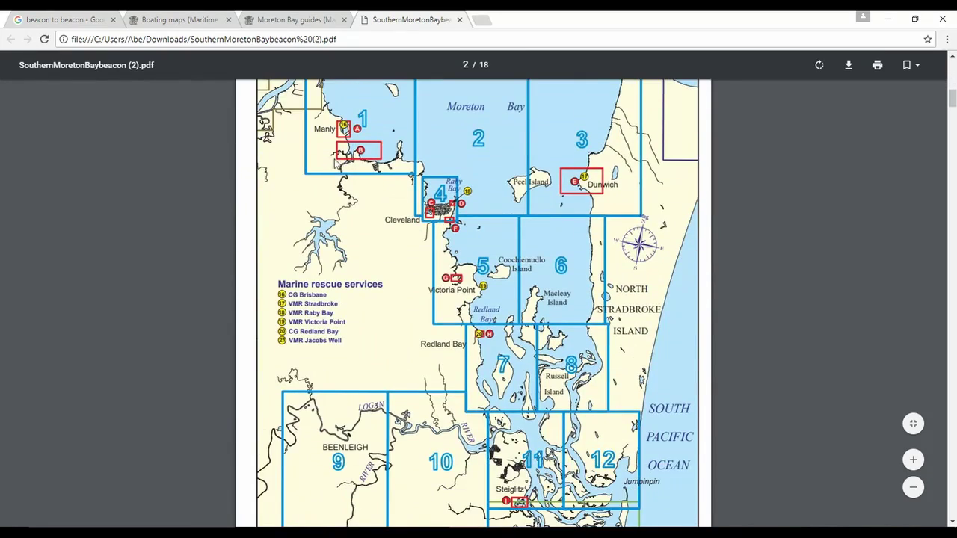
scroll(473, 303, "down", 1)
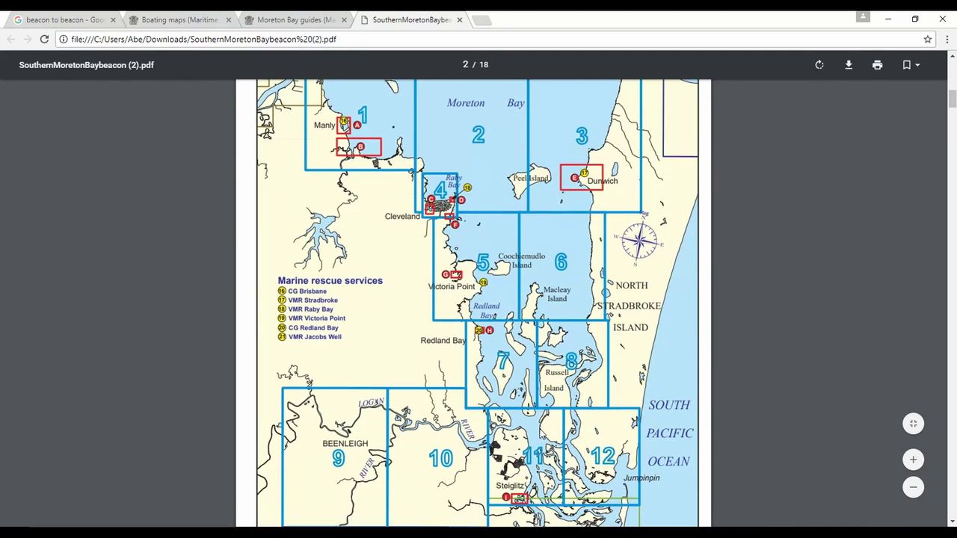
scroll(576, 422, "down", 10)
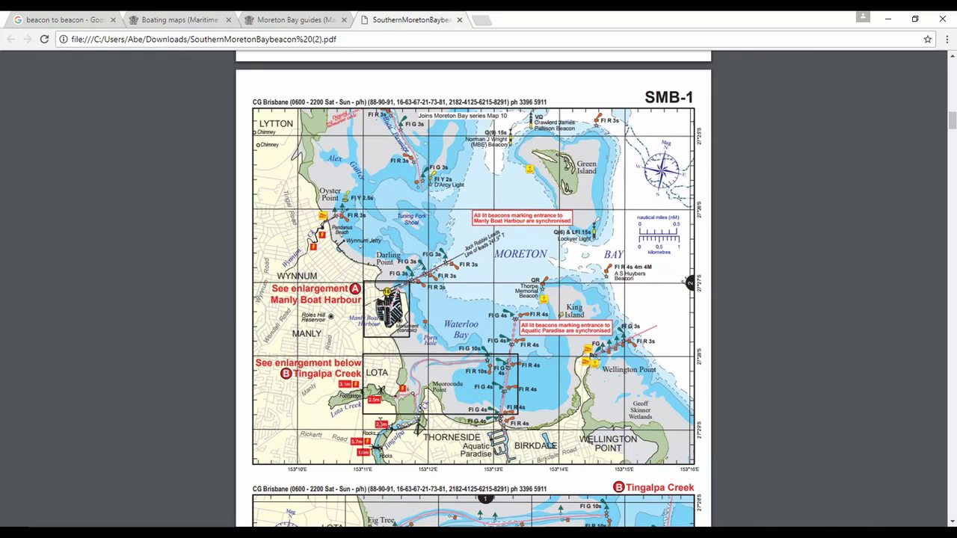
Review the Tingalpa Creek enlargement, then scroll back to the SMB-1 chart.
scroll(451, 397, "down", 6)
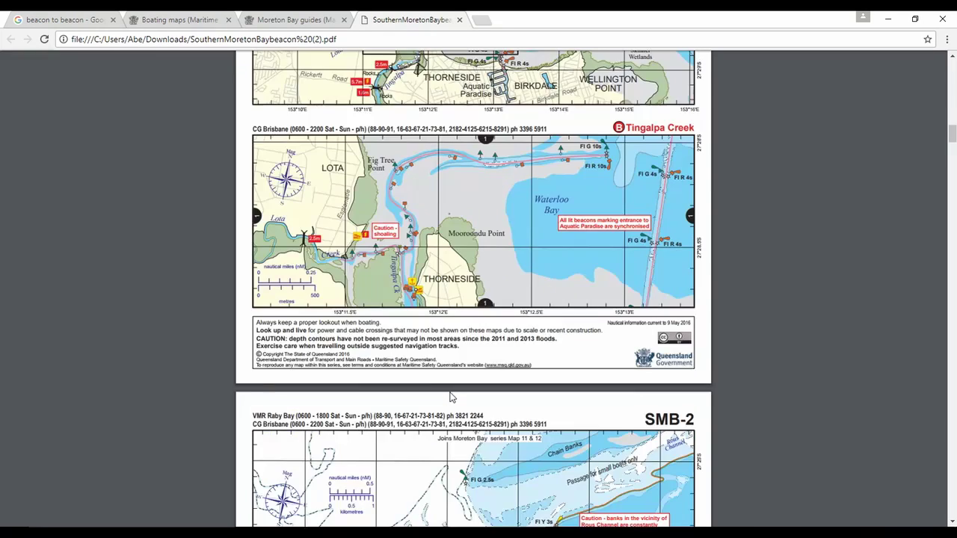
scroll(451, 397, "up", 1)
scroll(592, 284, "up", 1)
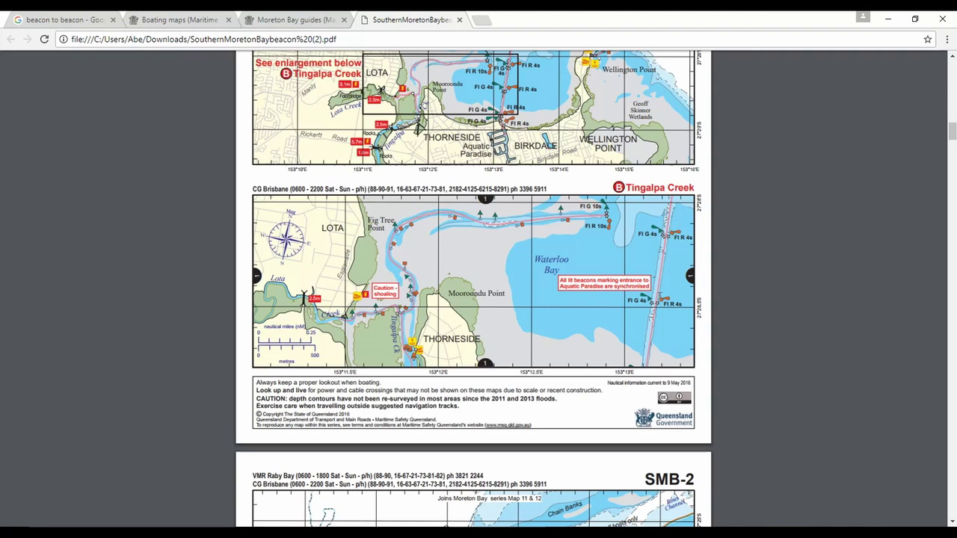
scroll(486, 401, "up", 3)
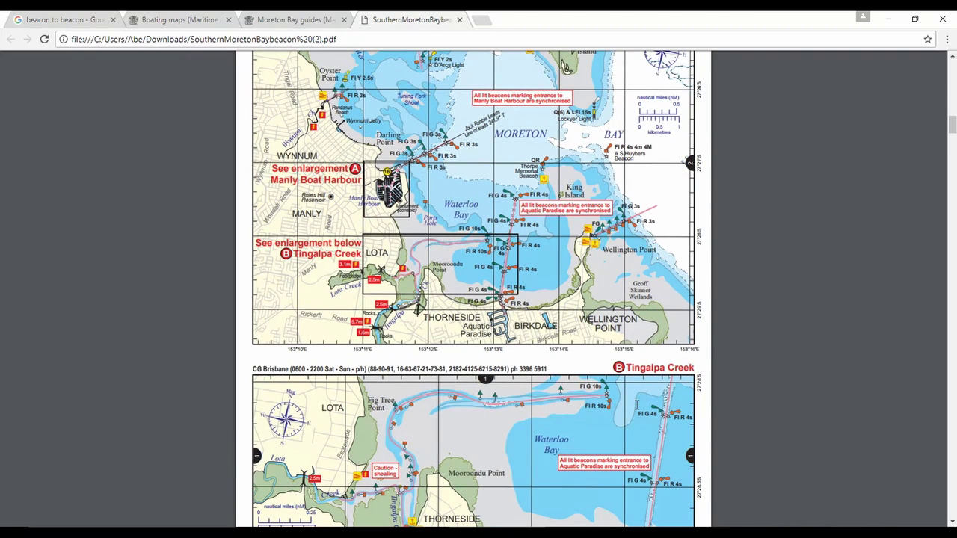
scroll(479, 299, "up", 3)
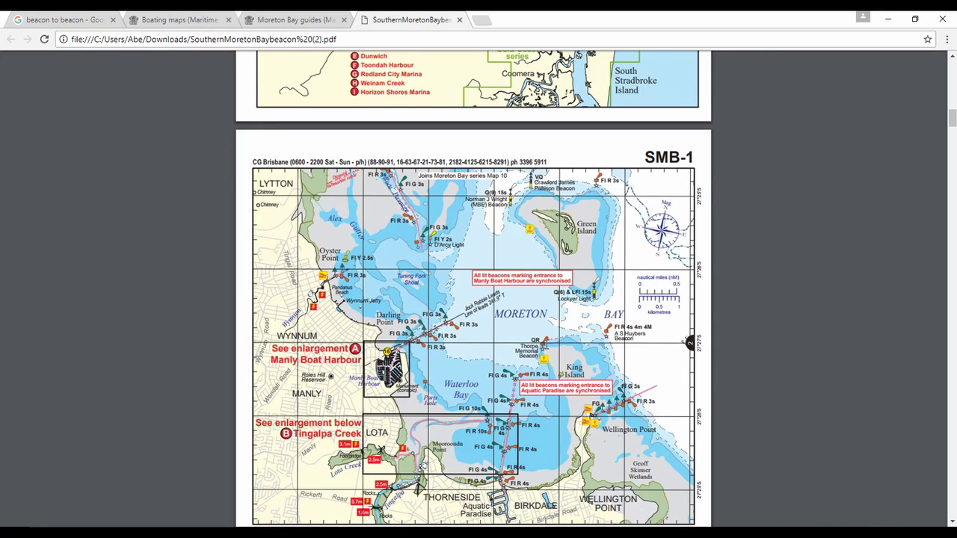
scroll(547, 334, "down", 1)
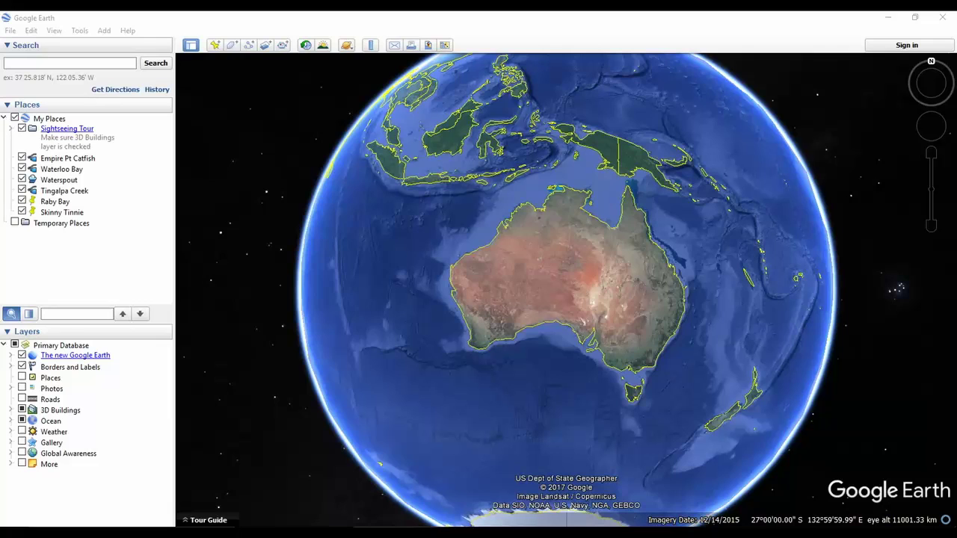
Fly to the Raby Bay placemark and pan north to Waterloo Bay.
double_click(53, 204)
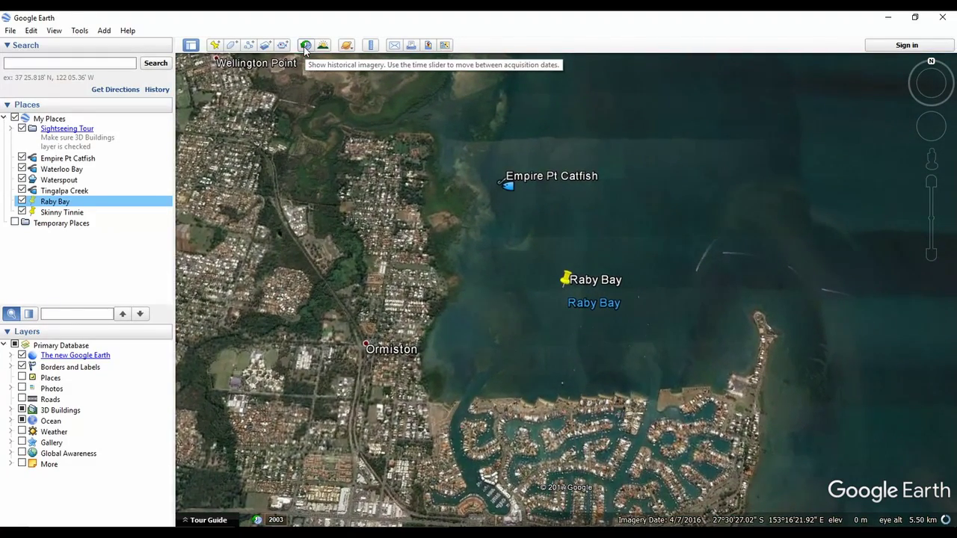
left_click(367, 180)
left_click_drag(367, 180, 630, 427)
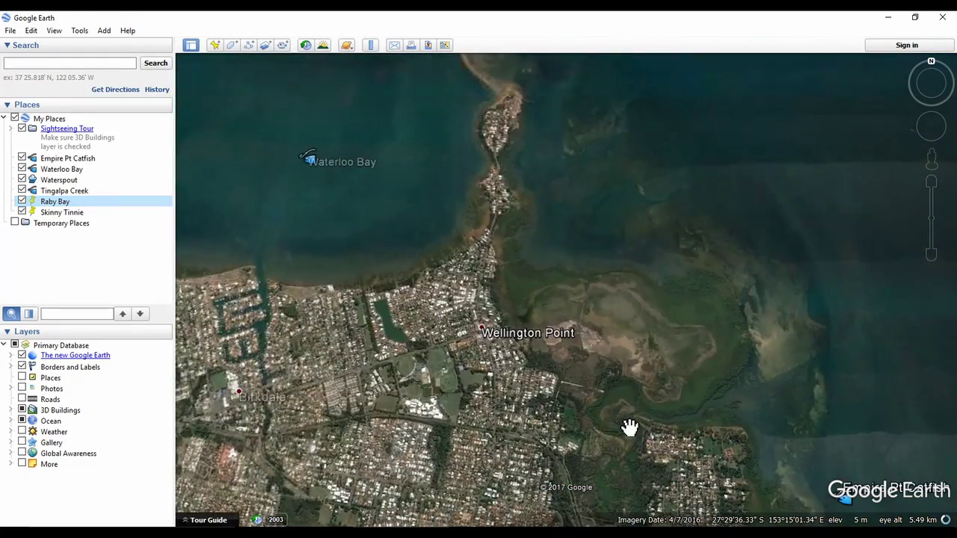
left_click_drag(402, 278, 615, 380)
scroll(611, 376, "down", 5)
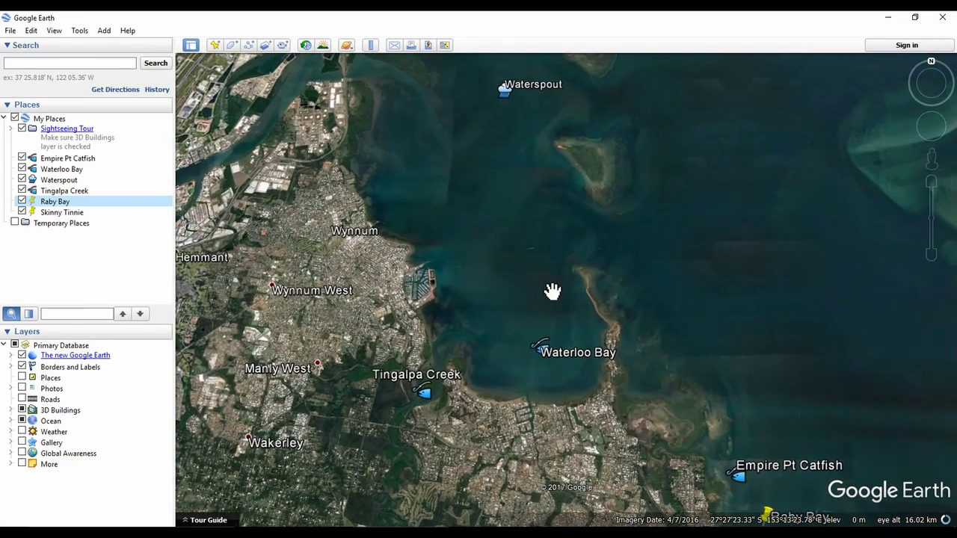
scroll(596, 337, "up", 3)
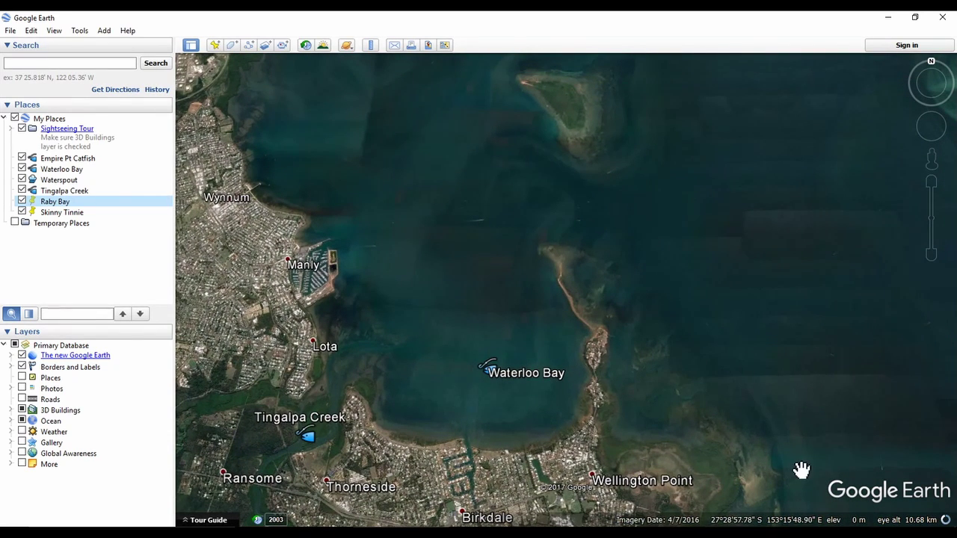
Compare with the beacon chart, then zoom onto the Wellington Point sand spit's tip.
left_click(400, 533)
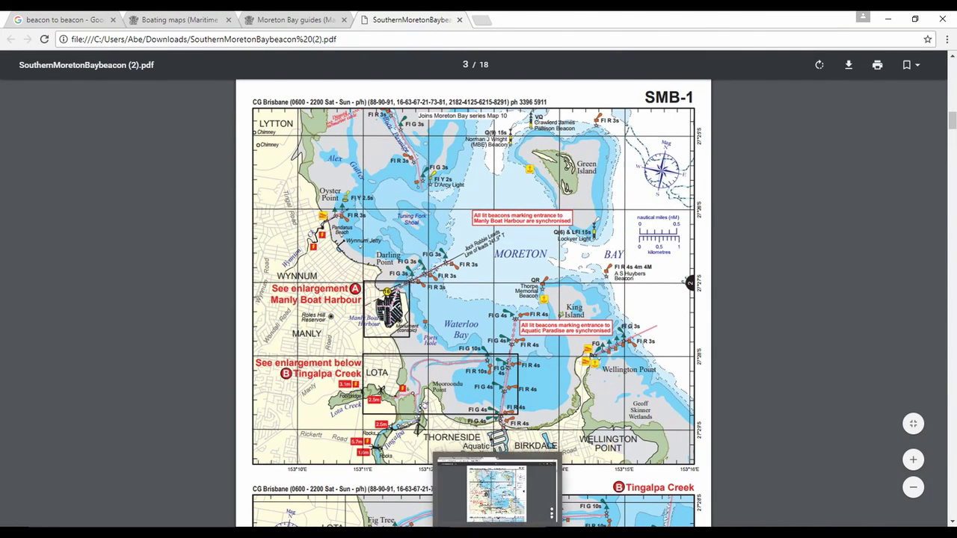
left_click(492, 532)
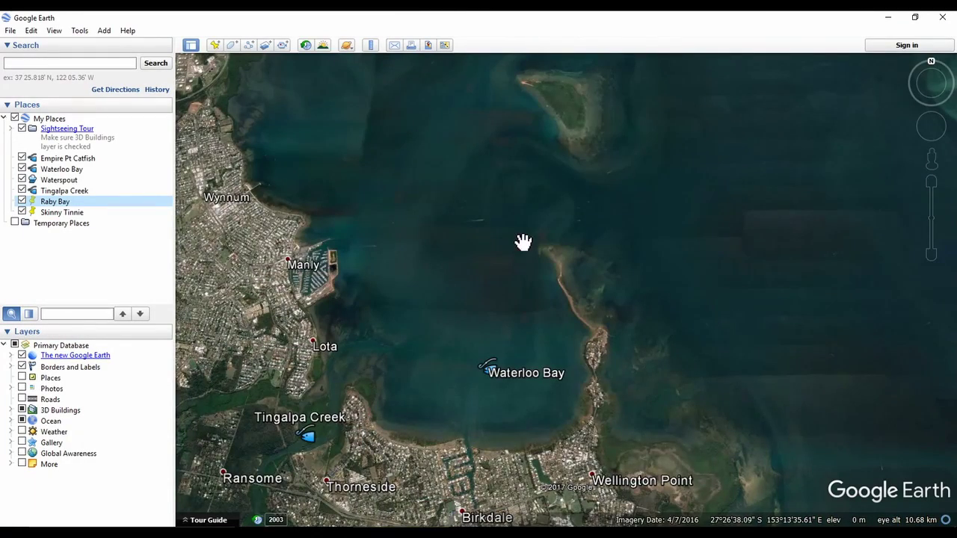
scroll(658, 385, "down", 3)
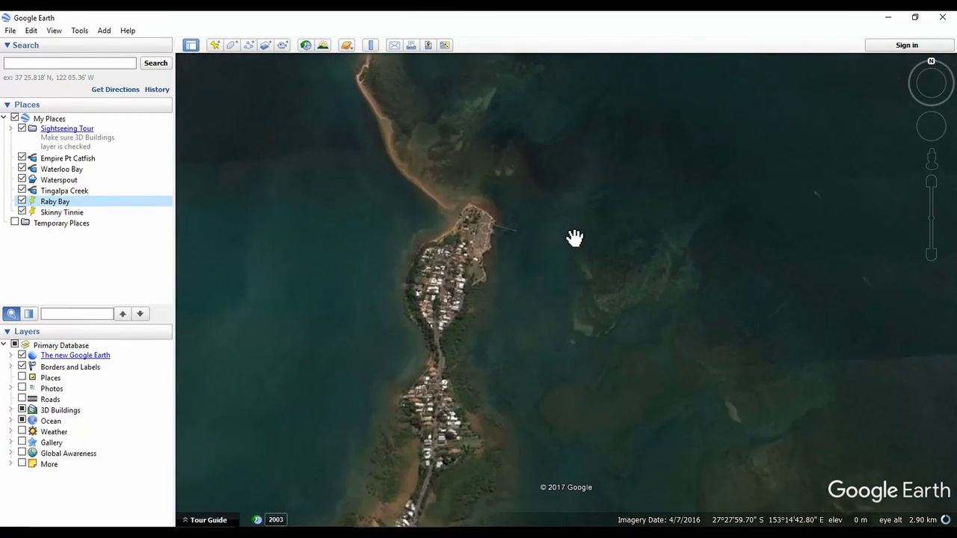
left_click_drag(573, 237, 583, 381)
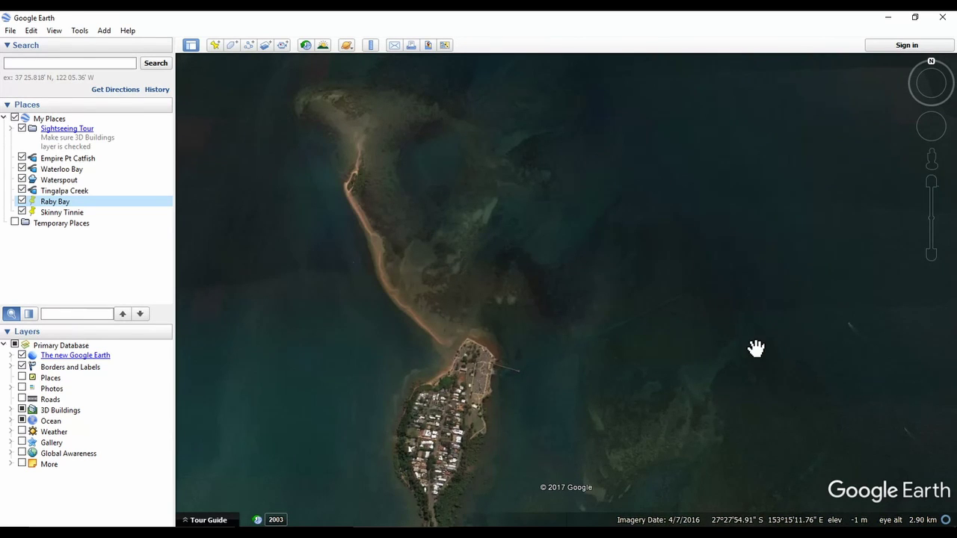
scroll(655, 357, "down", 3)
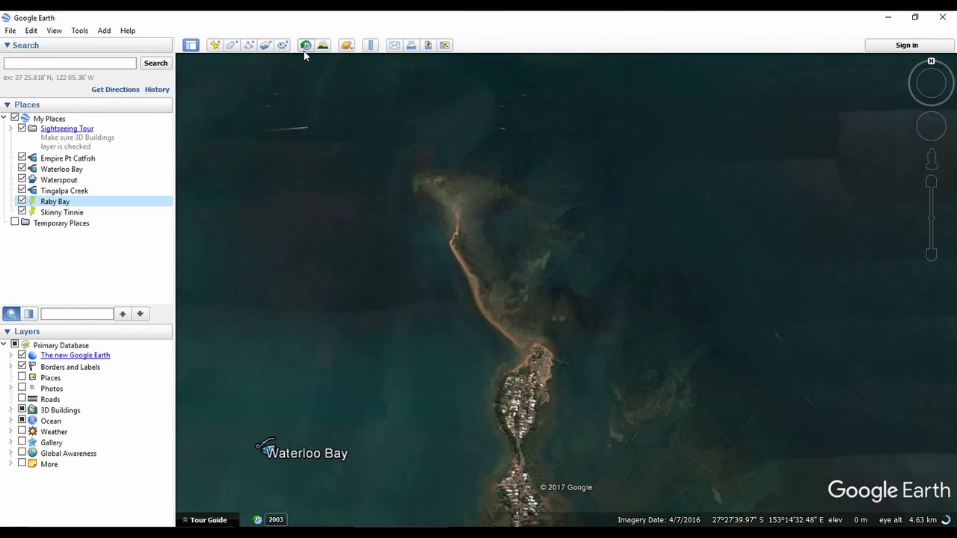
Turn on historical imagery and step back from 4/9/2017 to the 1/23/2017 imagery.
left_click(305, 46)
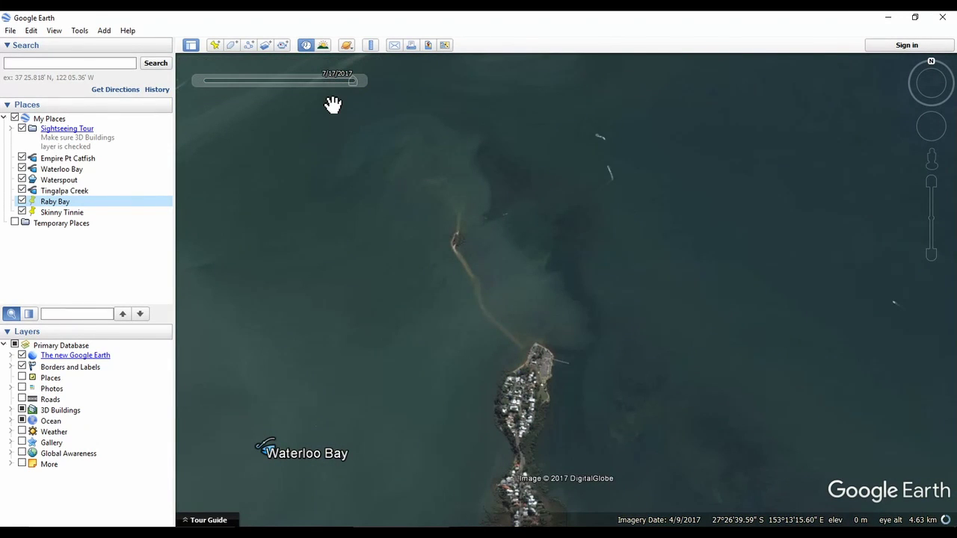
mouse_move(196, 86)
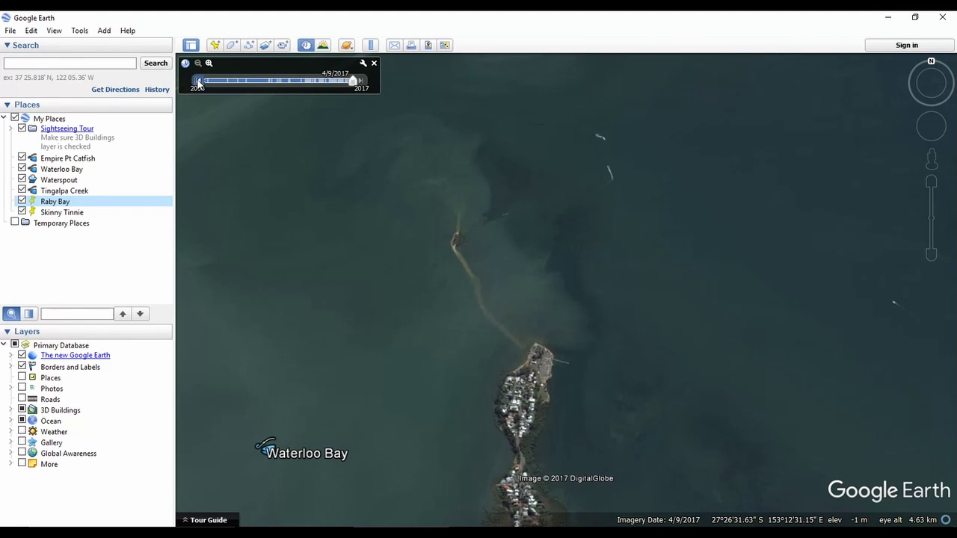
left_click(198, 81)
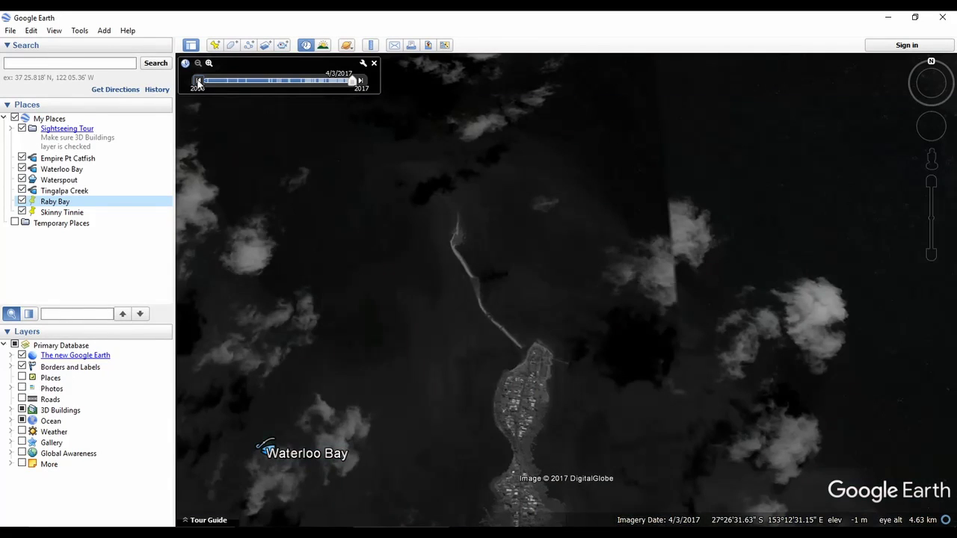
left_click(198, 81)
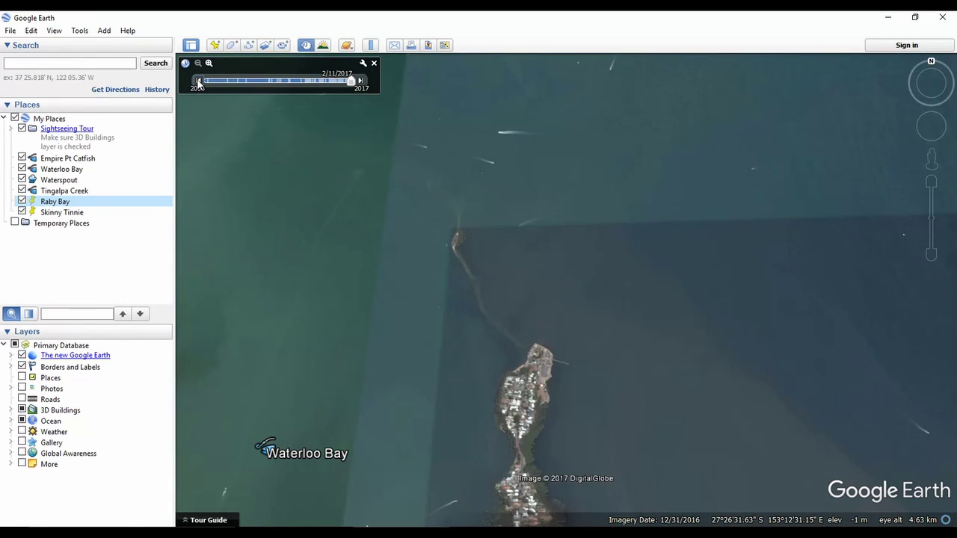
left_click(197, 81)
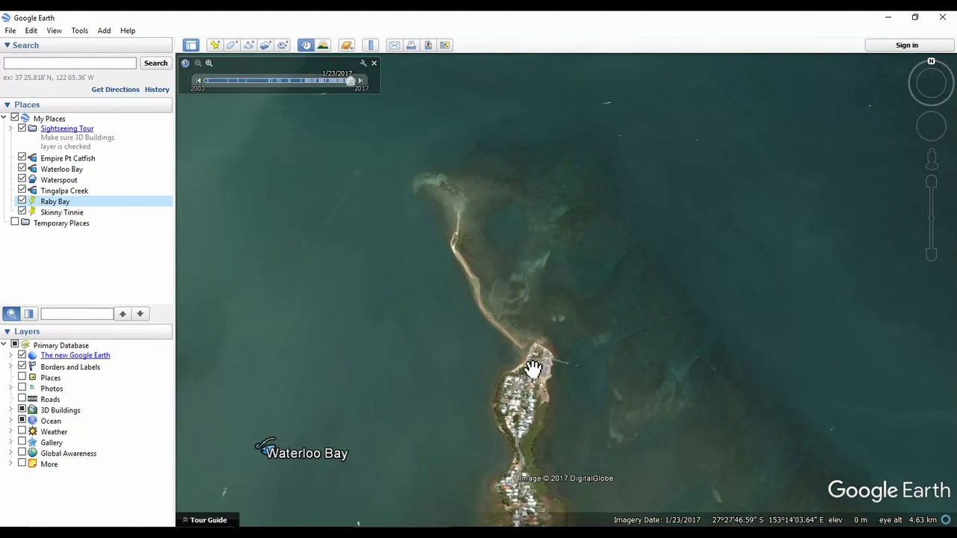
Recentre on the sand spit and move north to frame the shallows by its tip.
left_click_drag(531, 367, 501, 321)
scroll(634, 340, "up", 3)
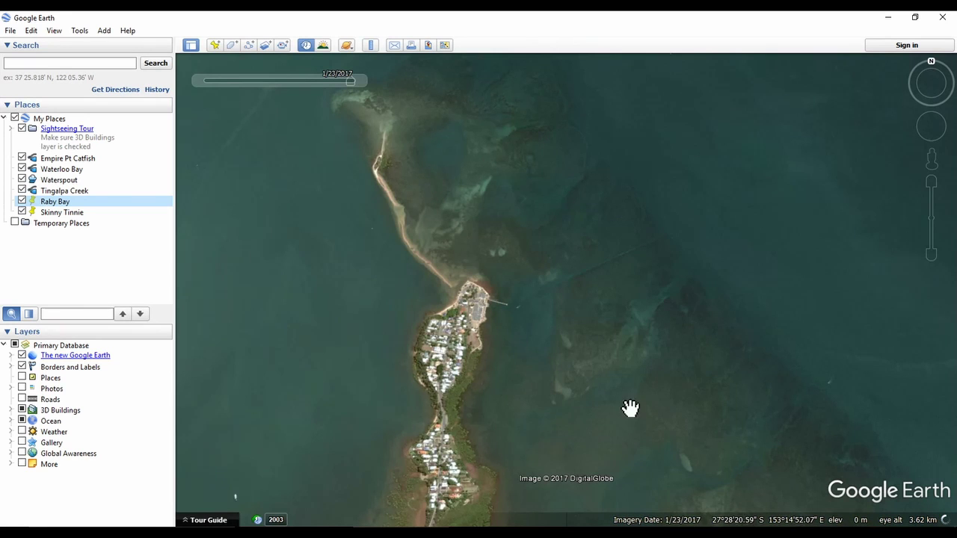
left_click_drag(578, 295, 578, 394)
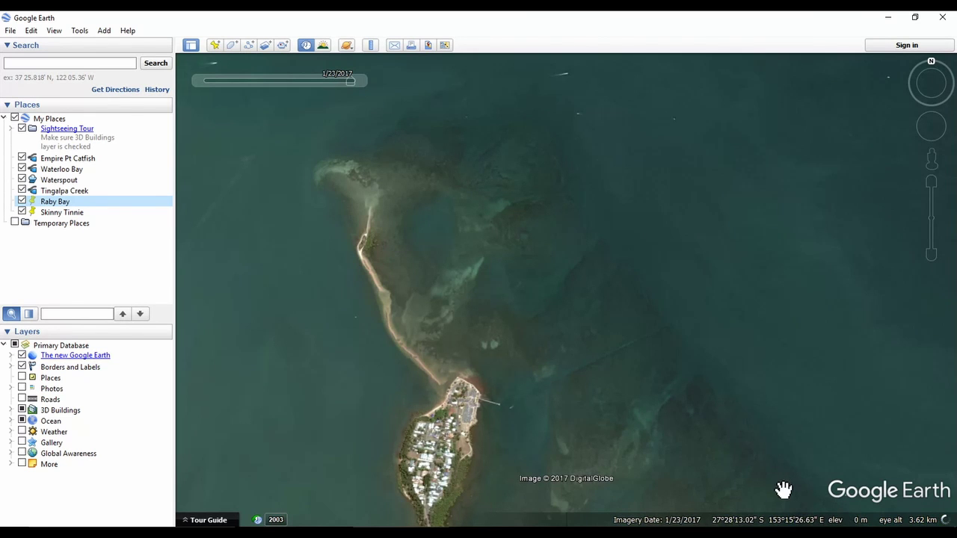
scroll(572, 214, "up", 3)
left_click_drag(539, 154, 556, 316)
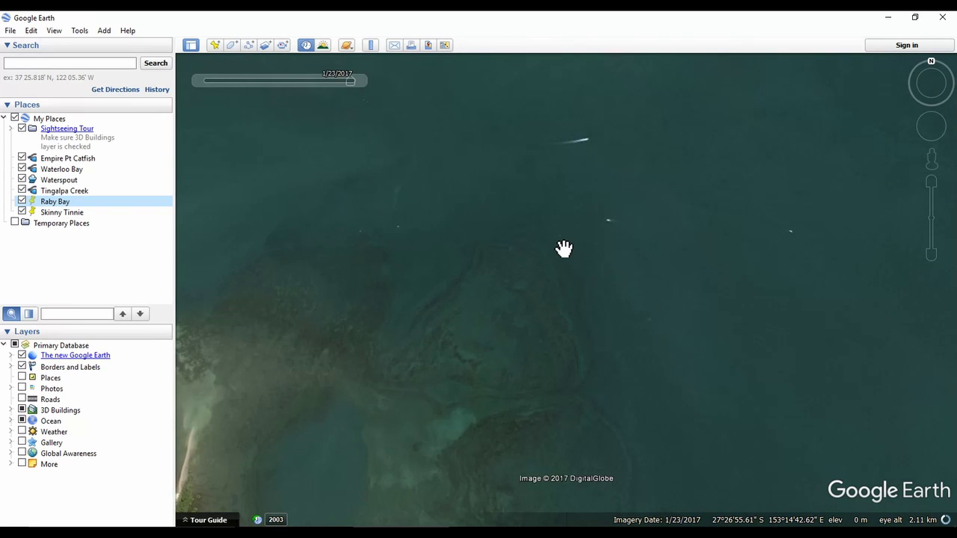
Zoom in and out over the shallows east of the spit's tip.
scroll(564, 248, "up", 2)
scroll(564, 236, "down", 3)
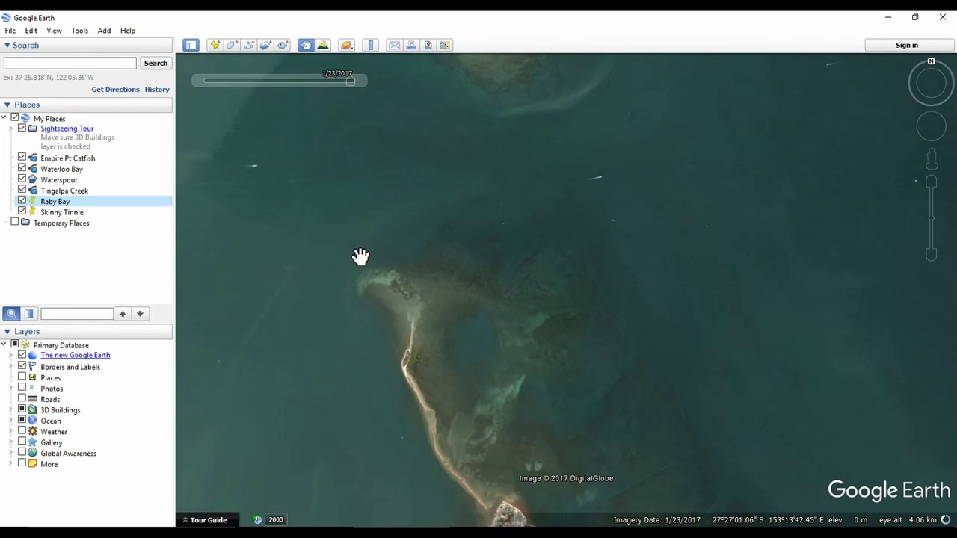
scroll(663, 335, "up", 3)
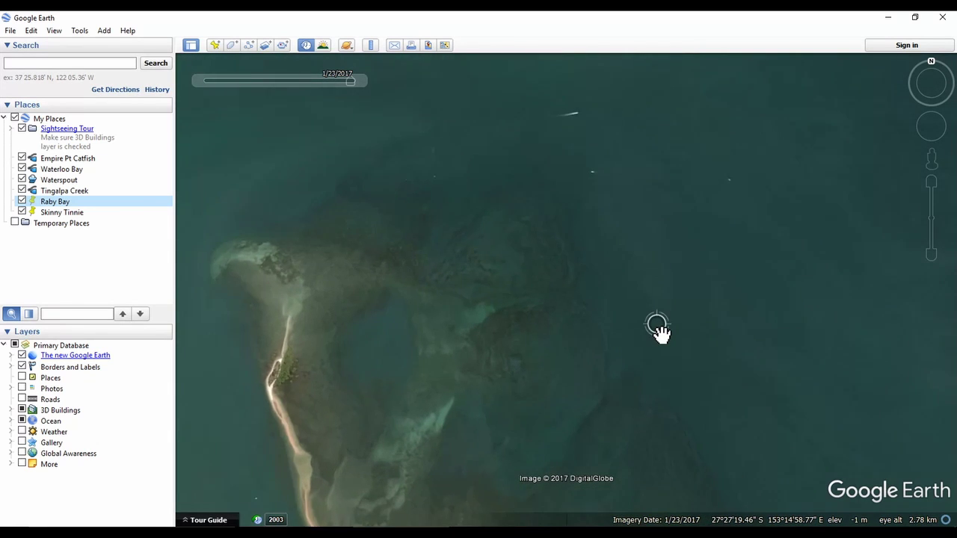
left_click_drag(412, 325, 447, 281)
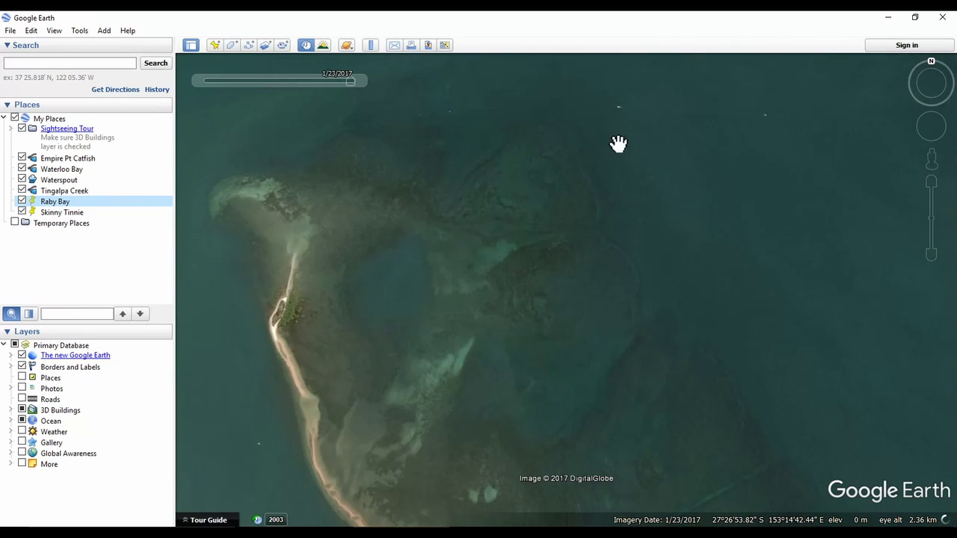
scroll(609, 291, "down", 1)
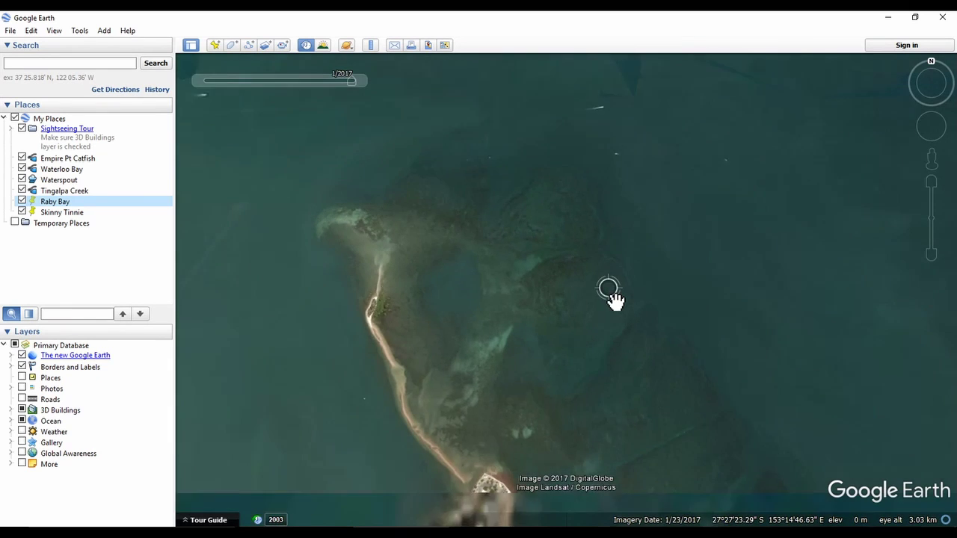
scroll(613, 300, "down", 1)
scroll(615, 305, "up", 1)
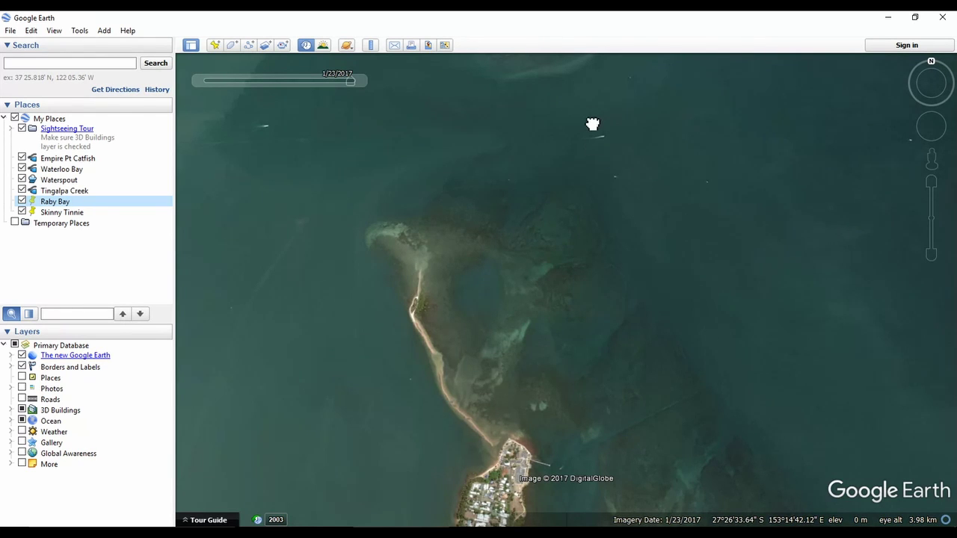
Pan north to King Island near the Waterspout placemark and zoom out.
left_click_drag(593, 122, 616, 434)
left_click_drag(616, 239, 621, 299)
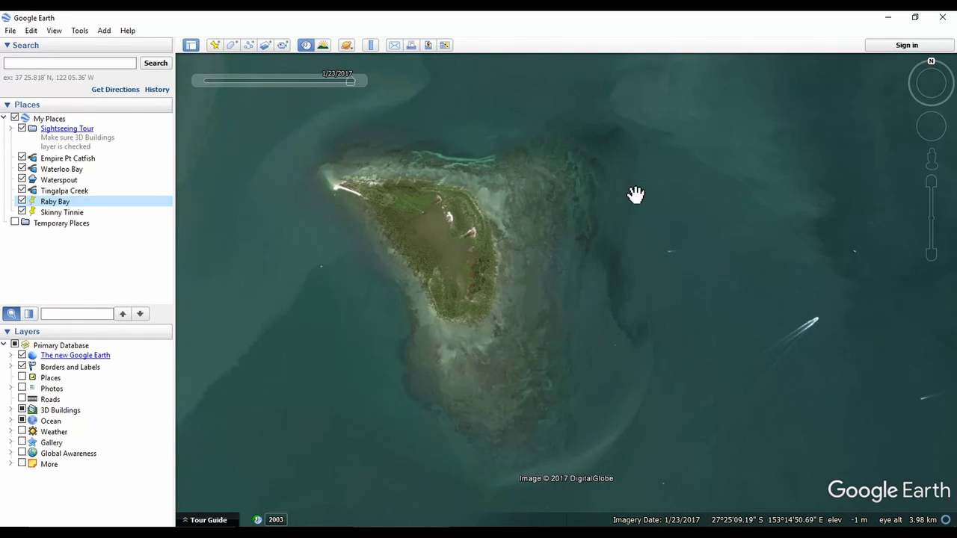
left_click_drag(605, 384, 639, 318)
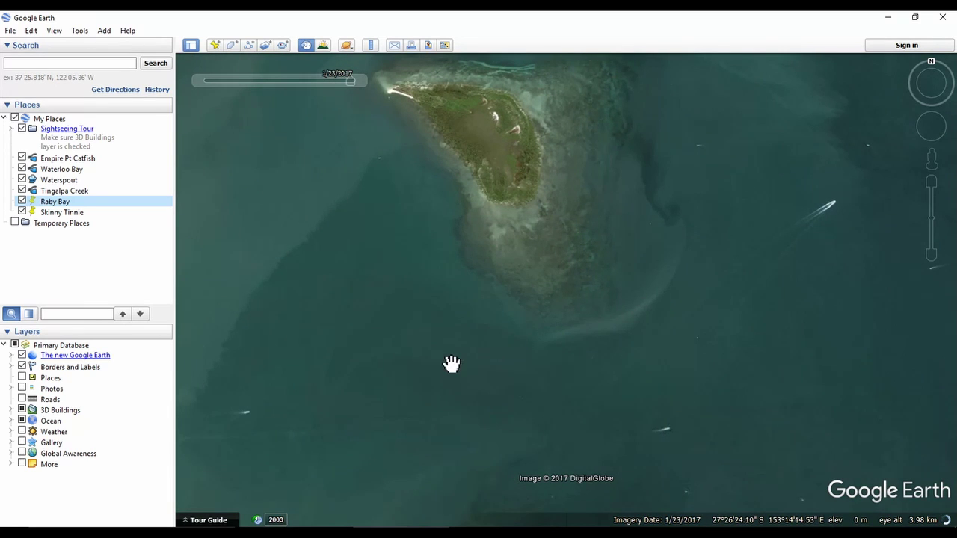
scroll(461, 351, "down", 3)
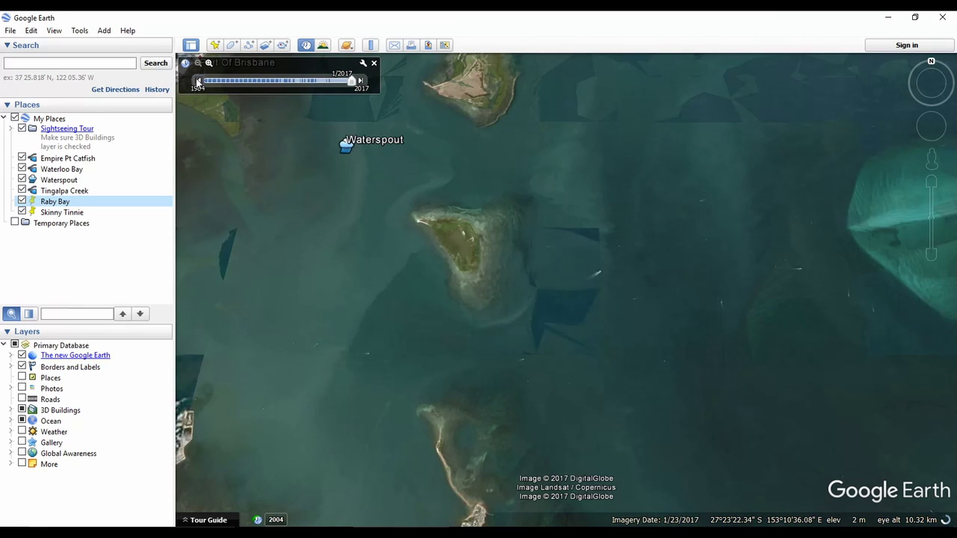
Step the imagery back to 10/1/2016 and centre the Wellington Point spit beside Waterloo Bay.
left_click(198, 81)
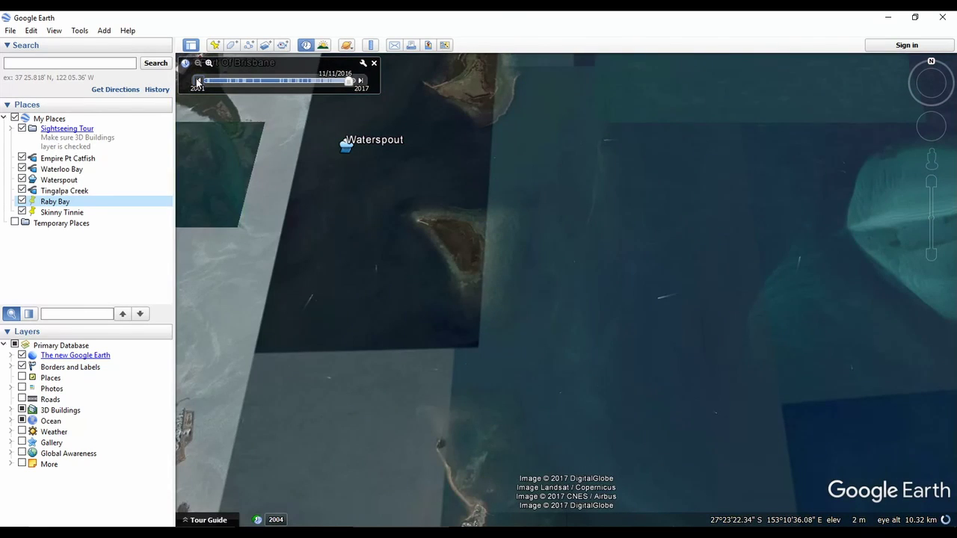
left_click_drag(539, 397, 588, 171)
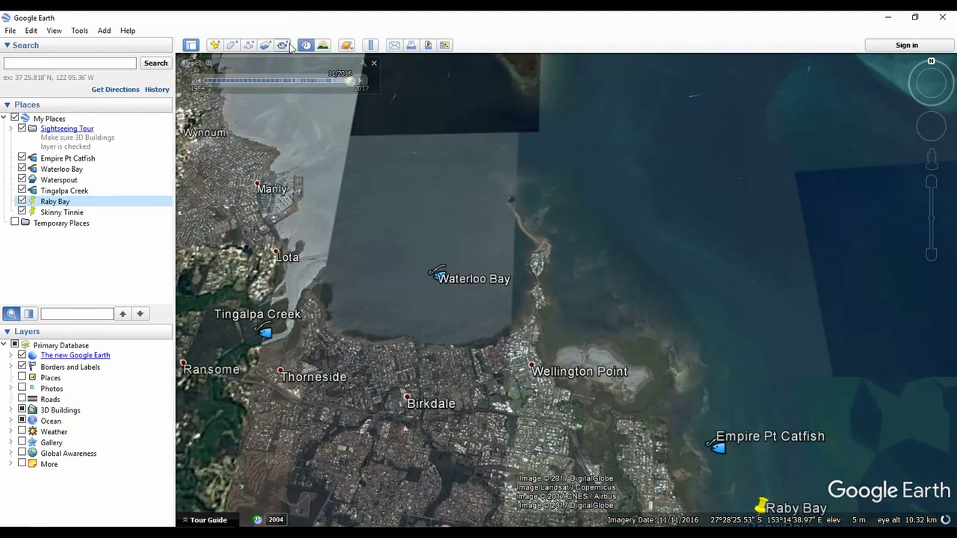
left_click(198, 82)
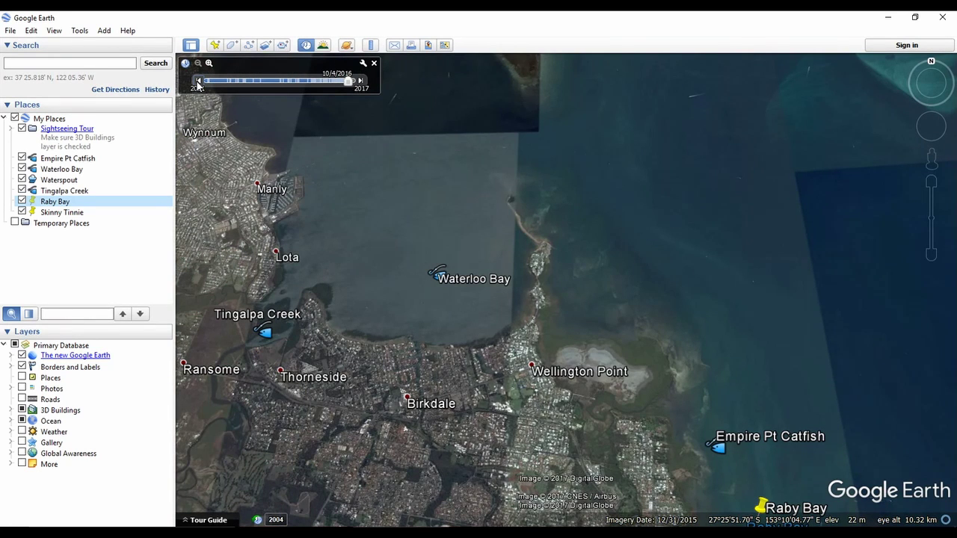
left_click(198, 82)
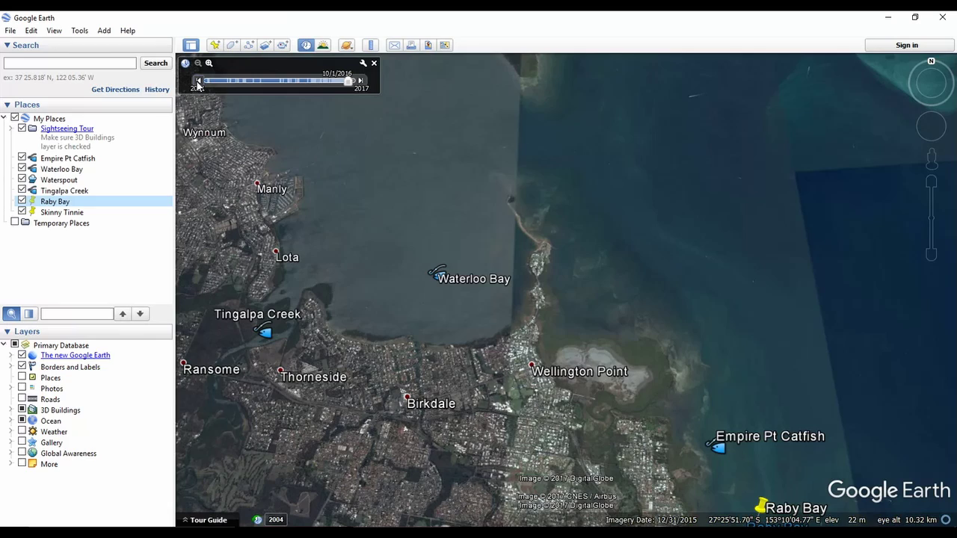
scroll(648, 355, "down", 4)
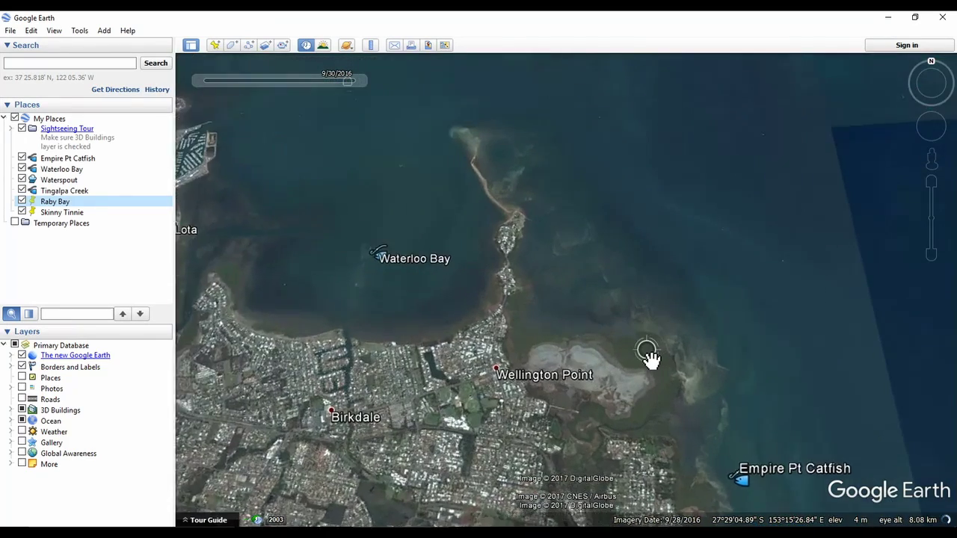
left_click_drag(459, 213, 609, 406)
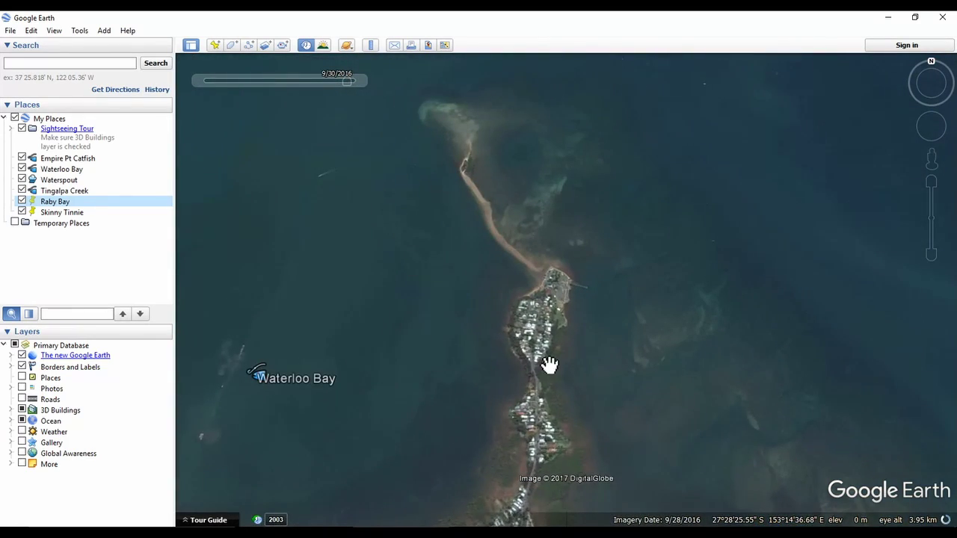
mouse_move(192, 85)
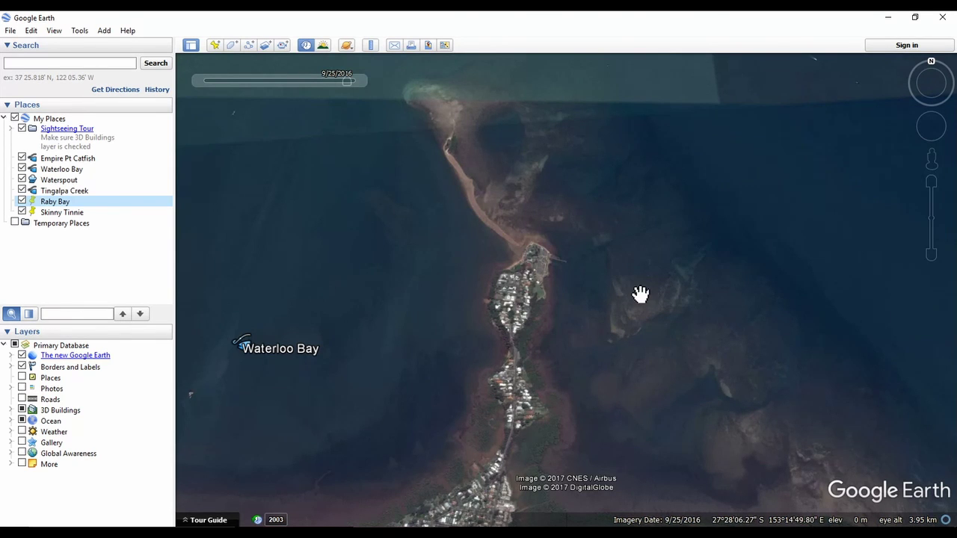
Pan north past the spit's tip and west to the bend of Tingalpa Creek.
left_click_drag(641, 294, 641, 386)
left_click_drag(565, 285, 581, 364)
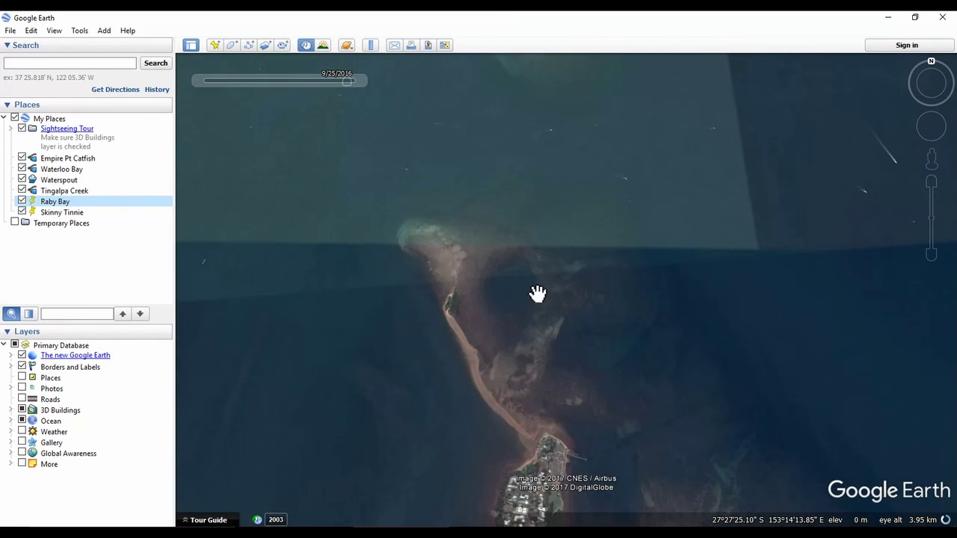
left_click_drag(325, 445, 675, 274)
left_click_drag(349, 421, 498, 362)
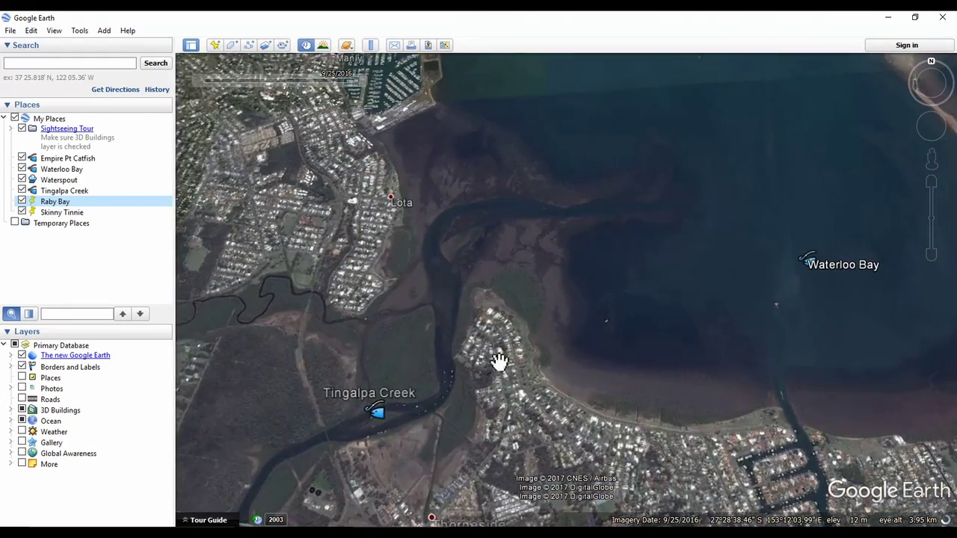
left_click_drag(434, 412, 551, 342)
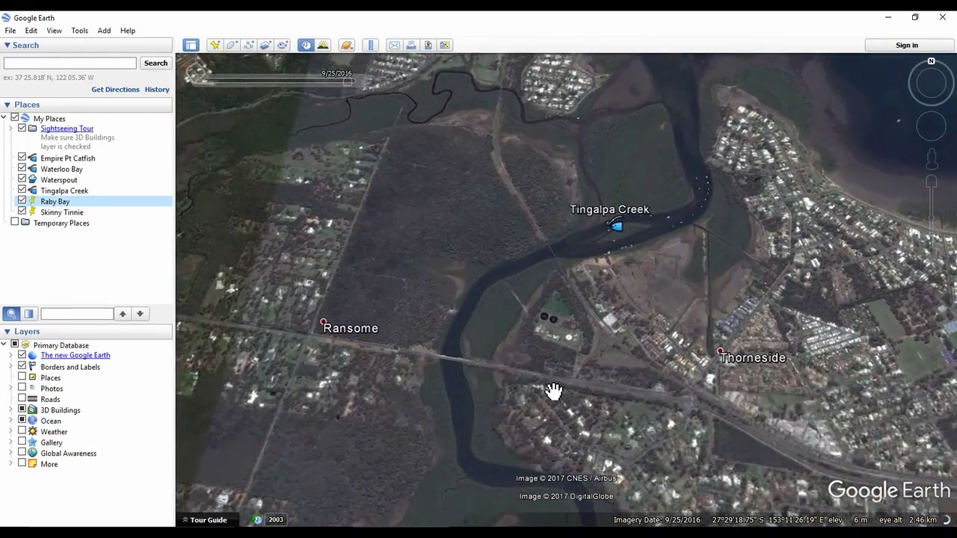
scroll(554, 390, "up", 2)
left_click_drag(728, 220, 601, 382)
Zoom in on Tingalpa Creek's moored boats, then zoom out to the bridge near Ransome.
scroll(601, 376, "up", 2)
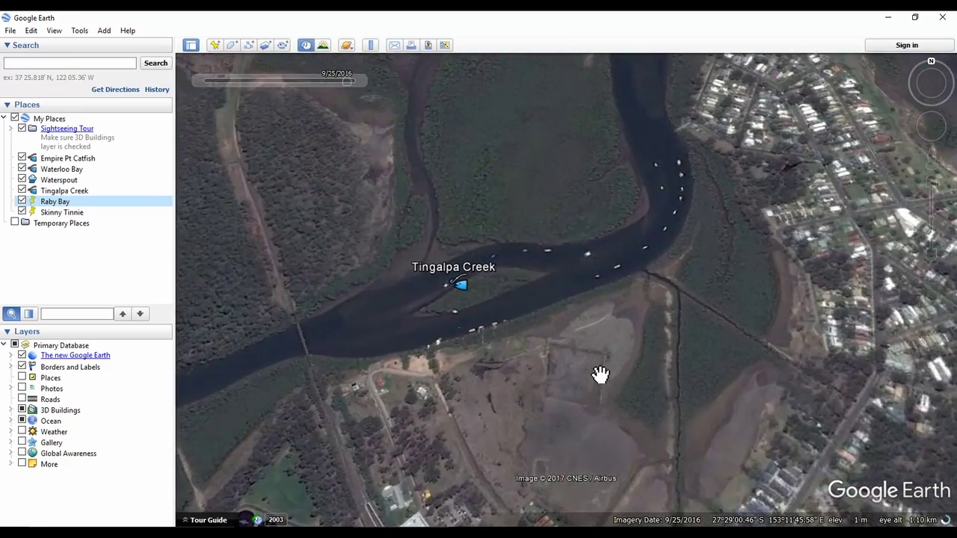
scroll(599, 371, "up", 2)
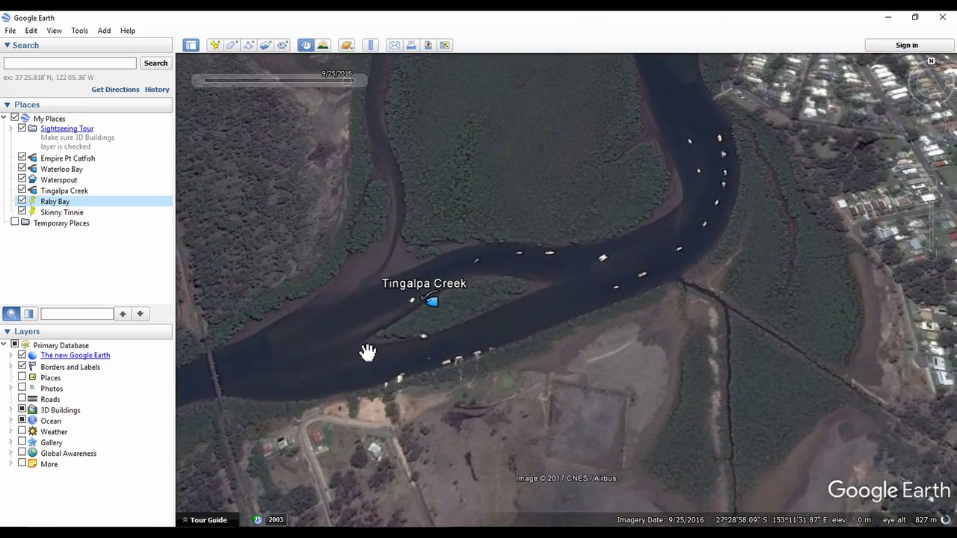
left_click_drag(634, 255, 468, 408)
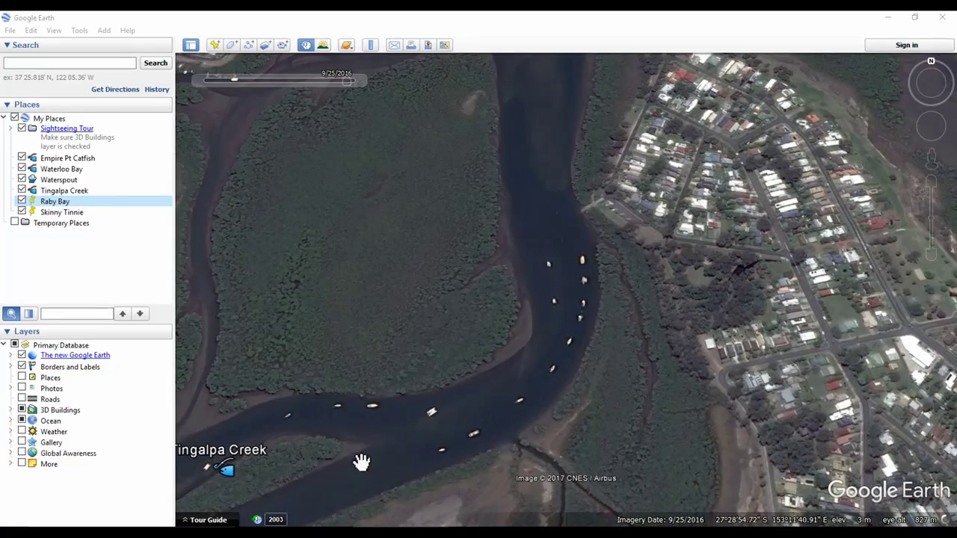
scroll(550, 345, "up", 3)
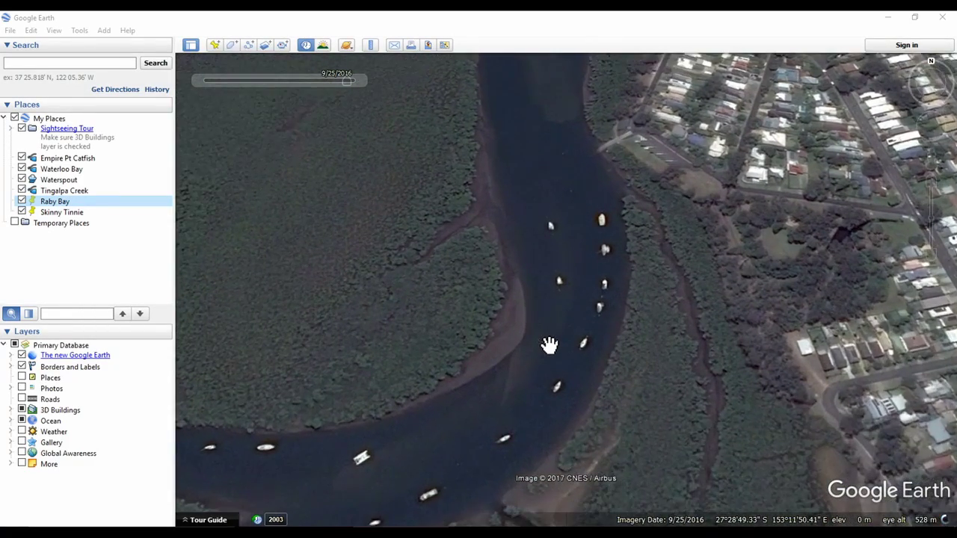
scroll(550, 345, "up", 1)
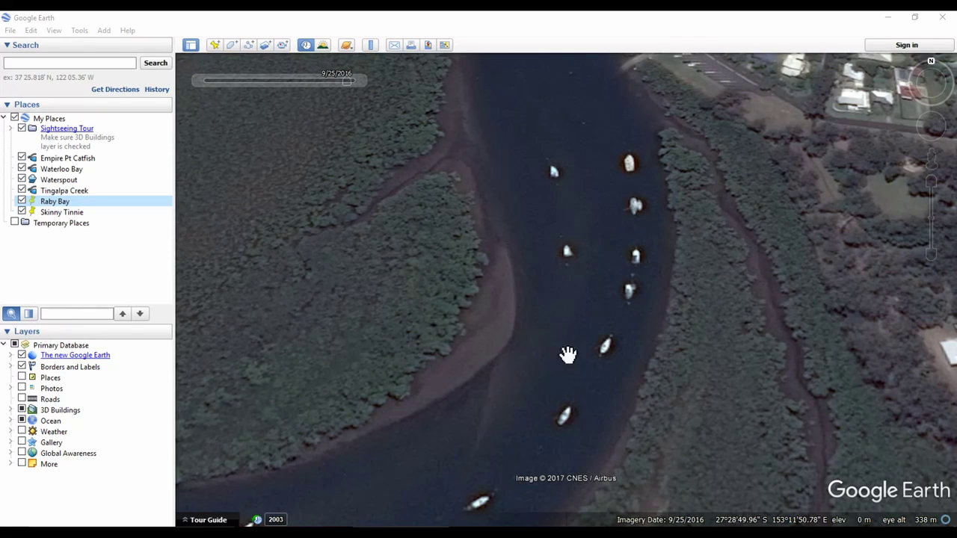
scroll(557, 395, "down", 3)
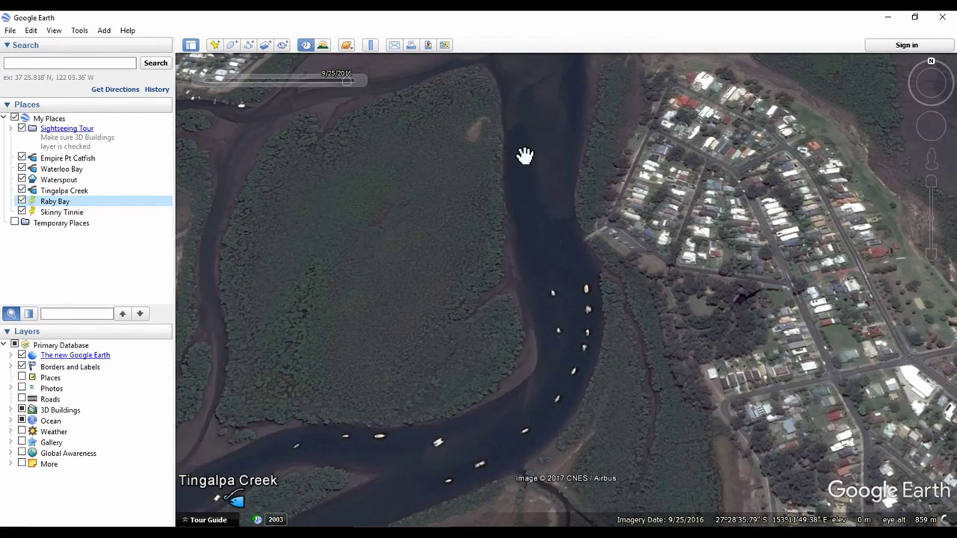
left_click_drag(408, 376, 645, 306)
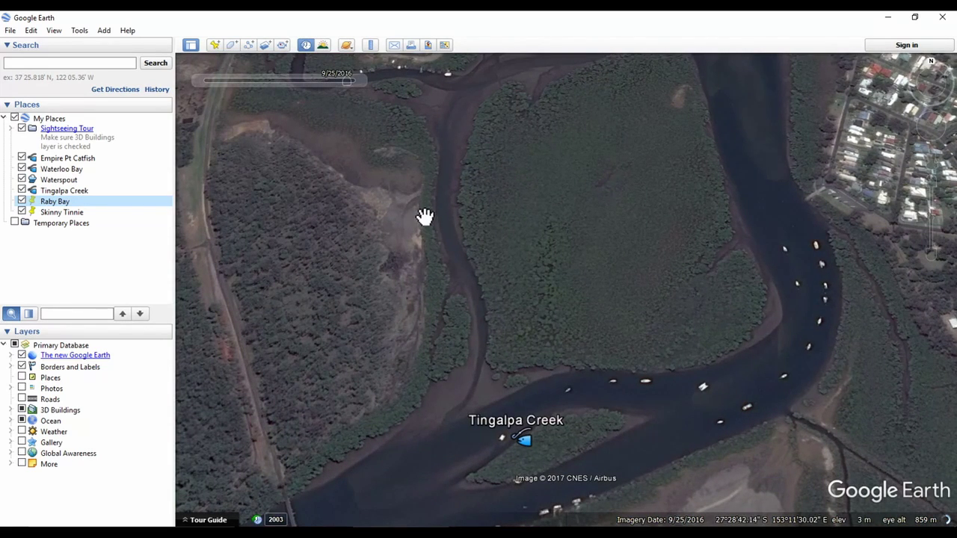
left_click_drag(410, 459, 590, 306)
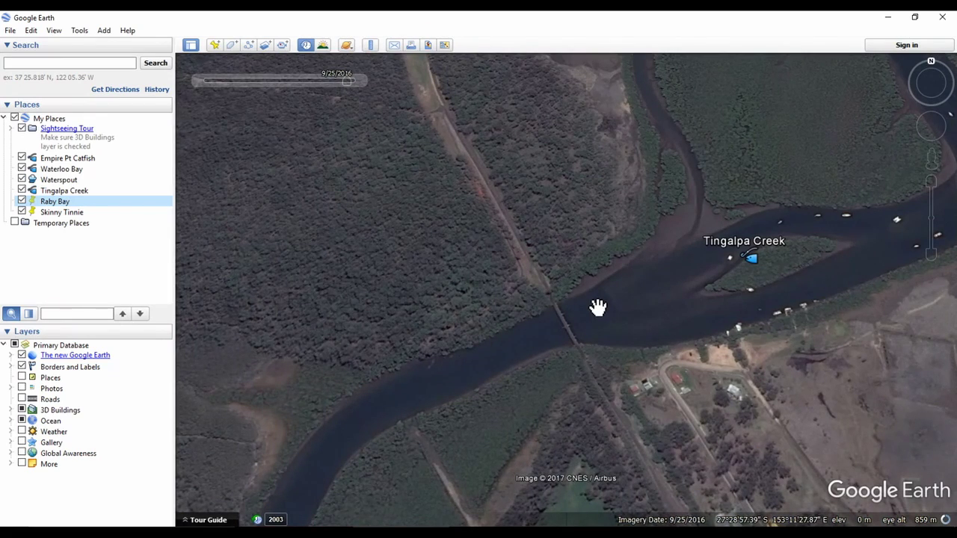
scroll(598, 307, "down", 3)
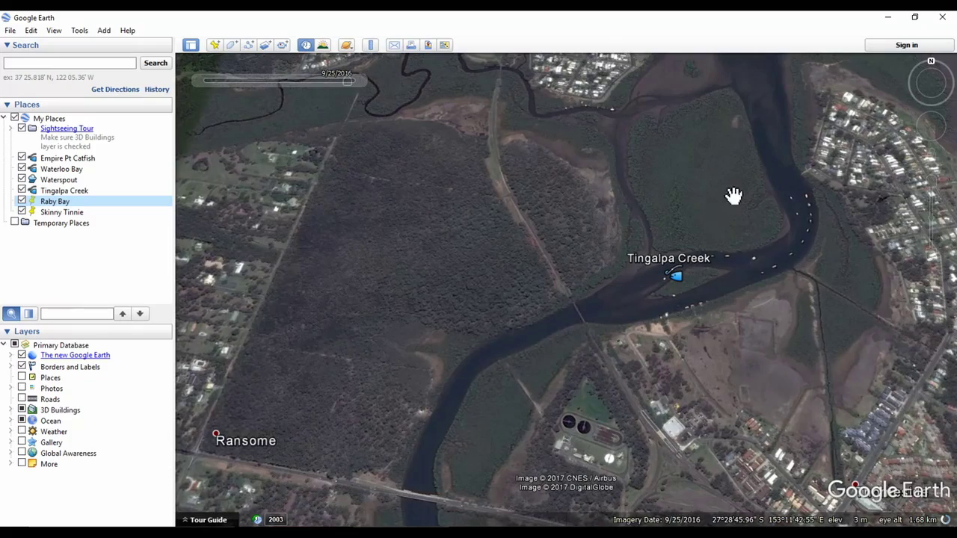
Move east and centre Waterloo Bay and its placemark.
left_click_drag(734, 196, 447, 372)
left_click_drag(743, 307, 507, 322)
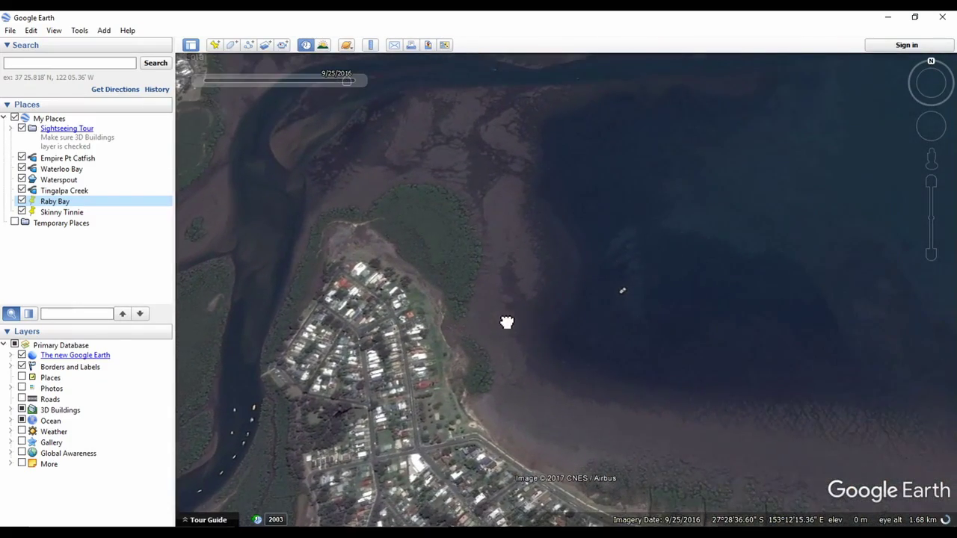
scroll(699, 352, "down", 3)
left_click_drag(833, 397, 520, 405)
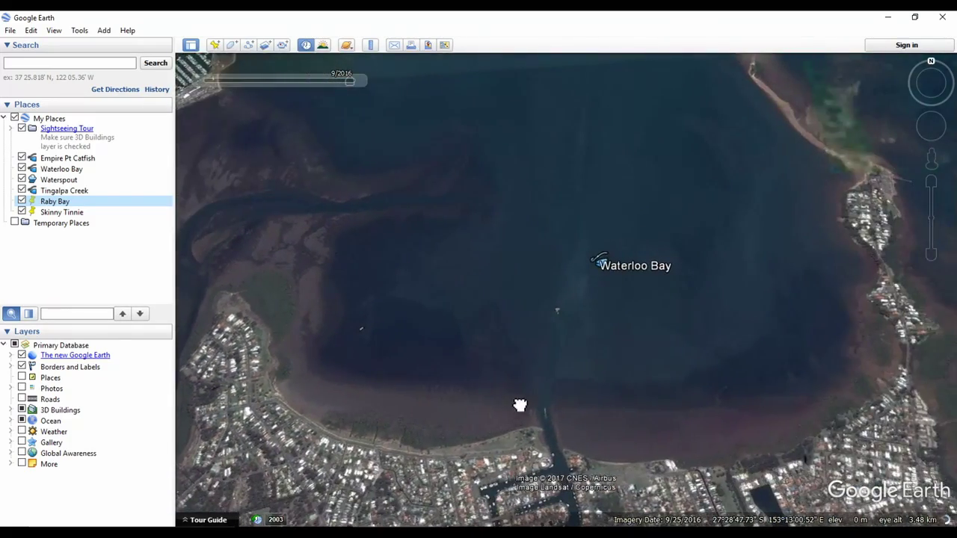
Zoom in on the channel entrance and follow the southern shoreline flats past the houses.
scroll(519, 405, "up", 3)
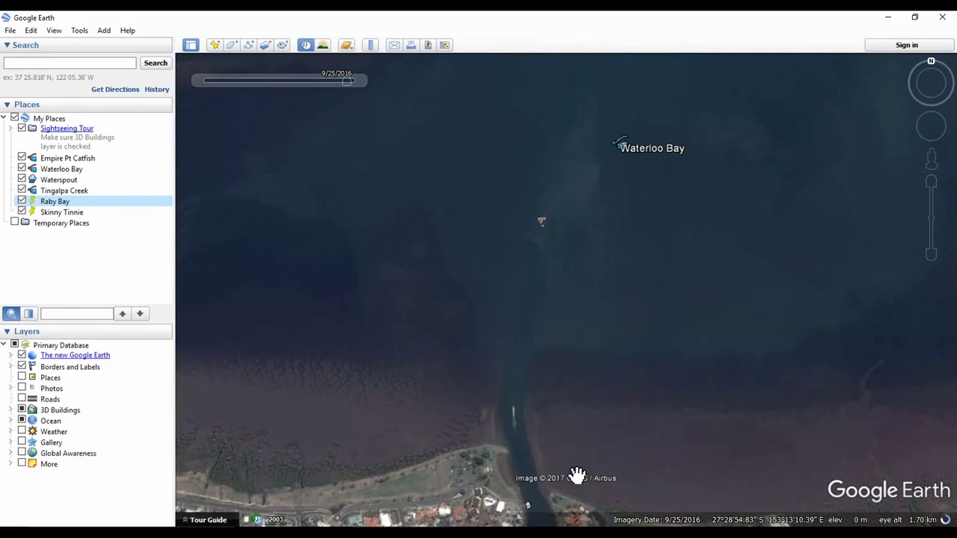
scroll(599, 448, "up", 3)
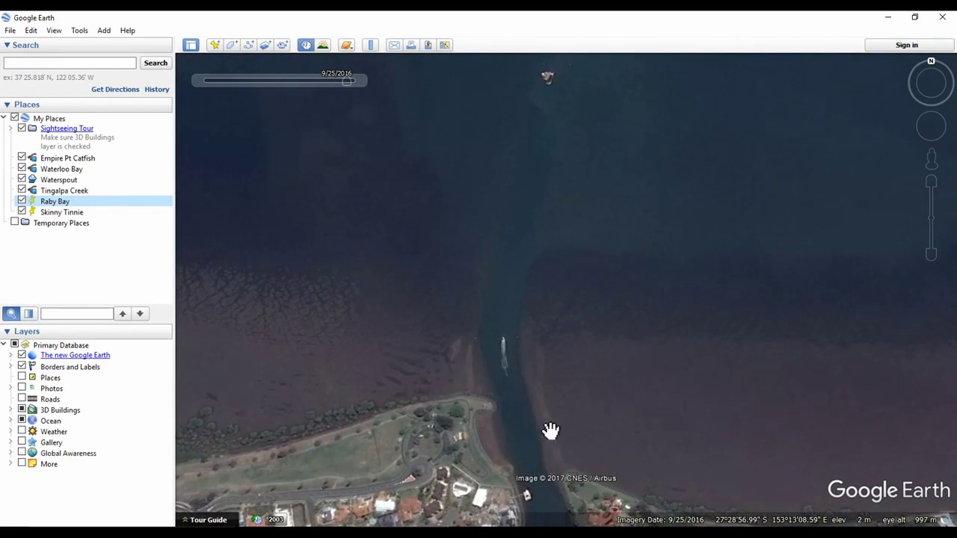
left_click_drag(621, 401, 653, 353)
left_click_drag(807, 335, 403, 361)
left_click_drag(793, 356, 724, 312)
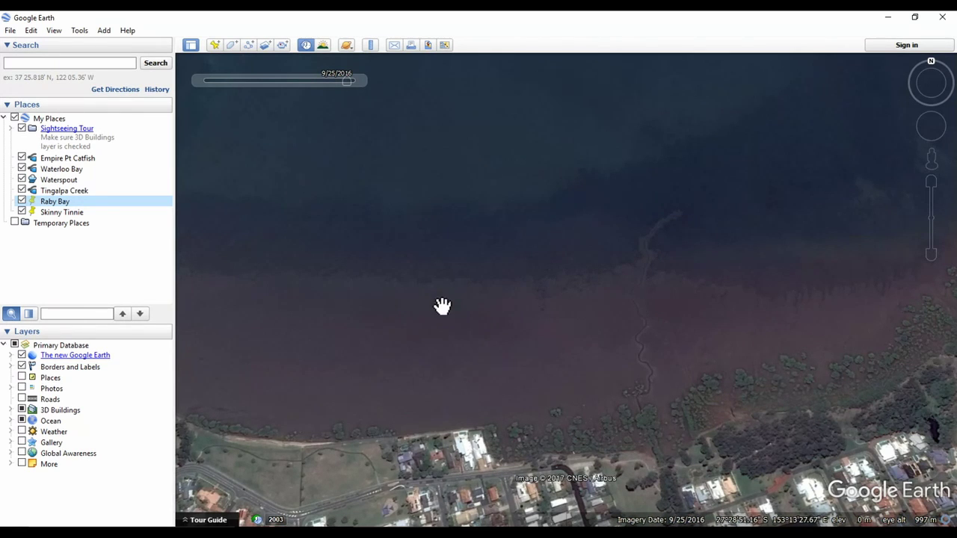
Follow the Waterloo Bay shore east across the winding gutter and mangrove-lined mud flats.
left_click_drag(756, 298, 663, 308)
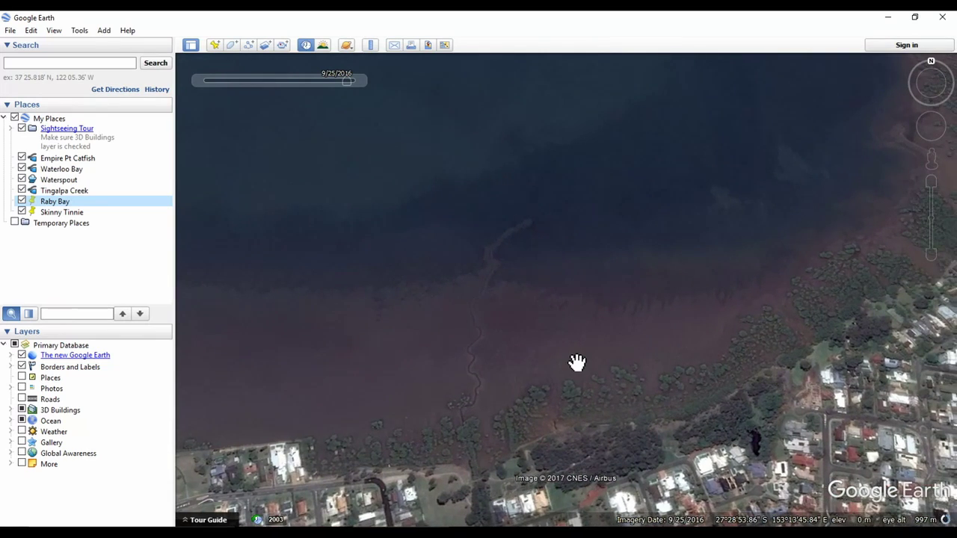
scroll(572, 363, "up", 3)
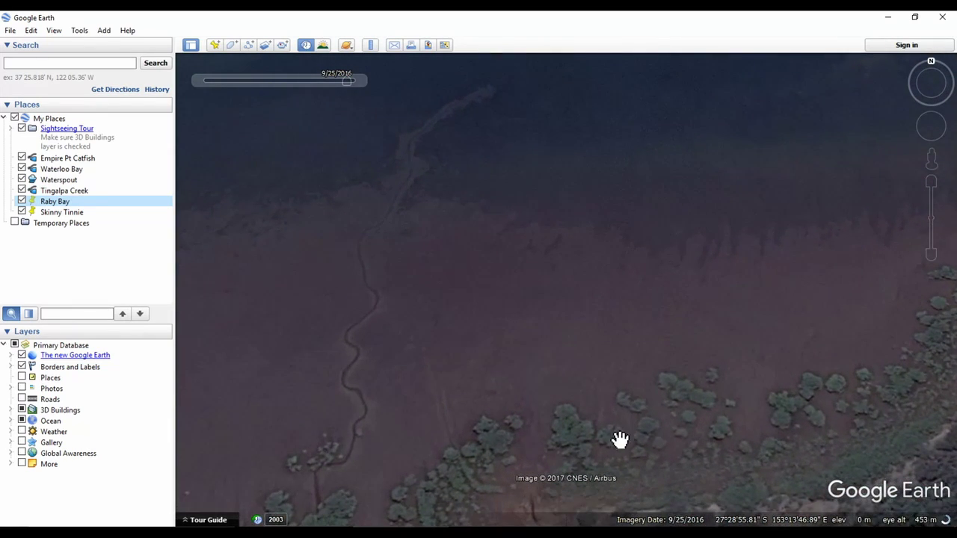
left_click_drag(618, 442, 626, 331)
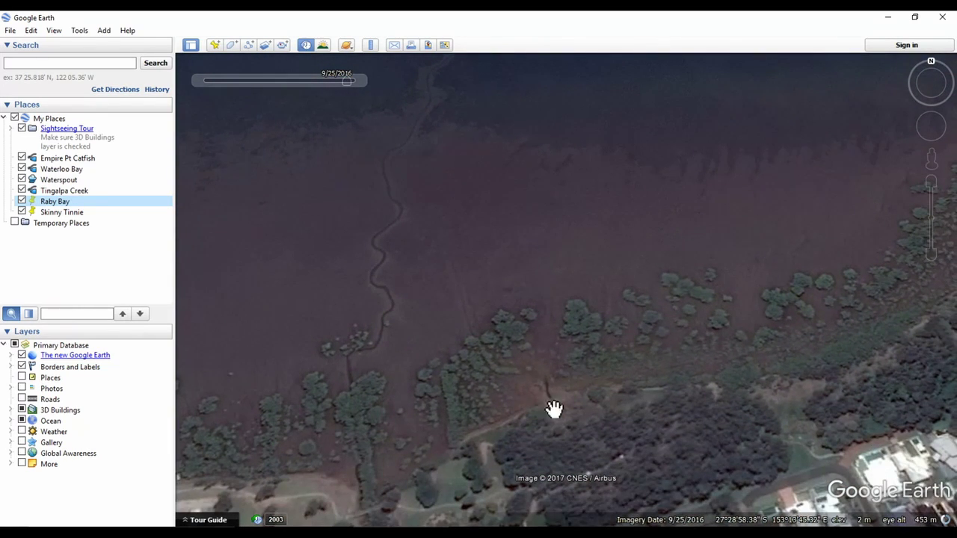
left_click_drag(736, 352, 442, 344)
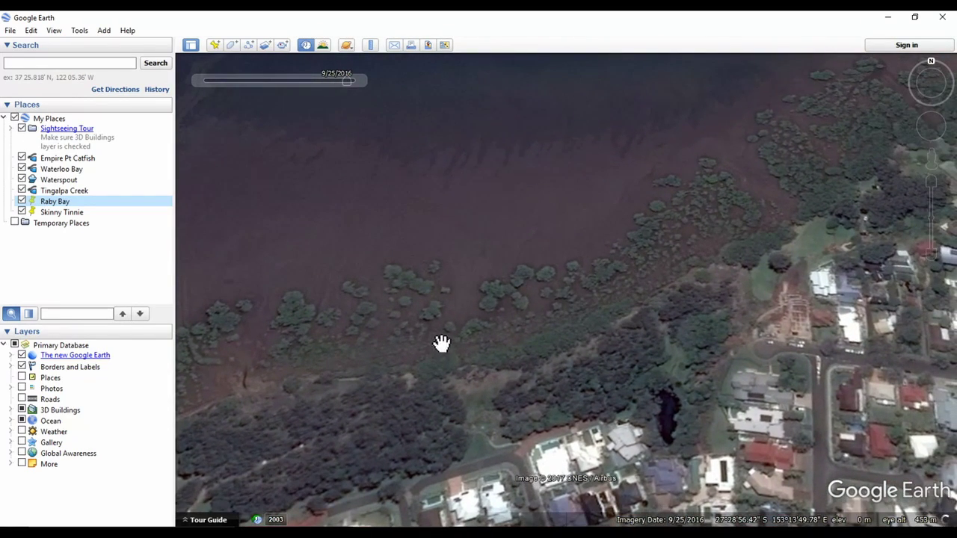
left_click_drag(685, 343, 644, 449)
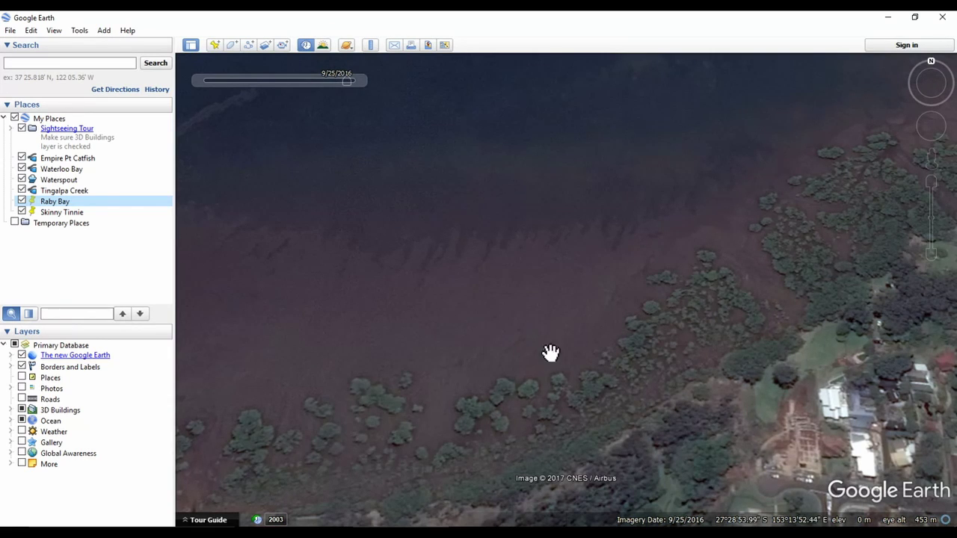
scroll(586, 351, "down", 5)
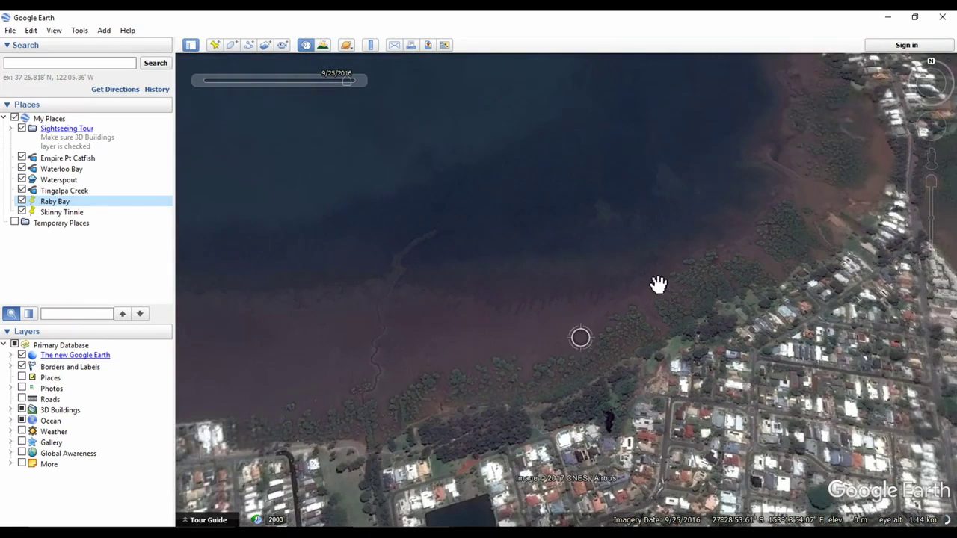
scroll(621, 385, "up", 5)
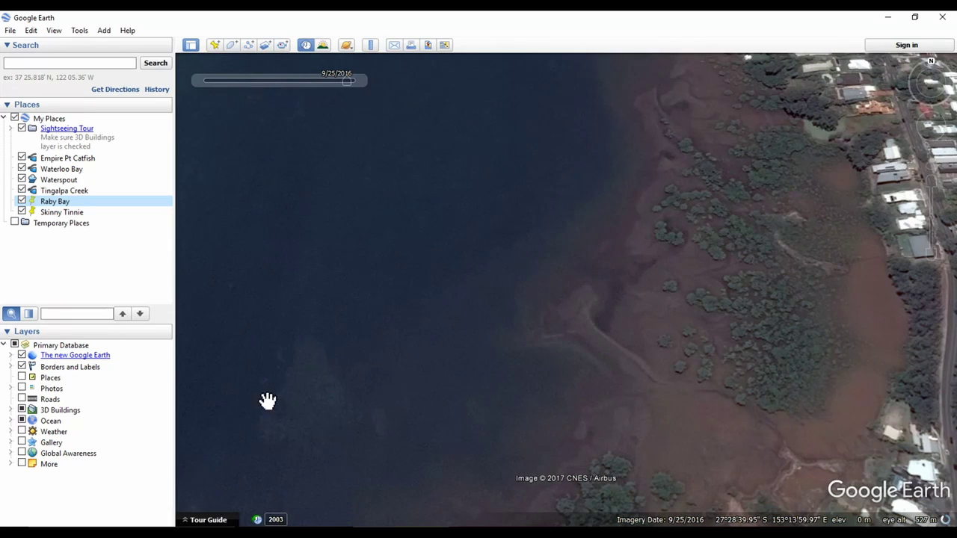
Pan north to the sand spit and lay it diagonally across the view.
scroll(587, 310, "down", 3)
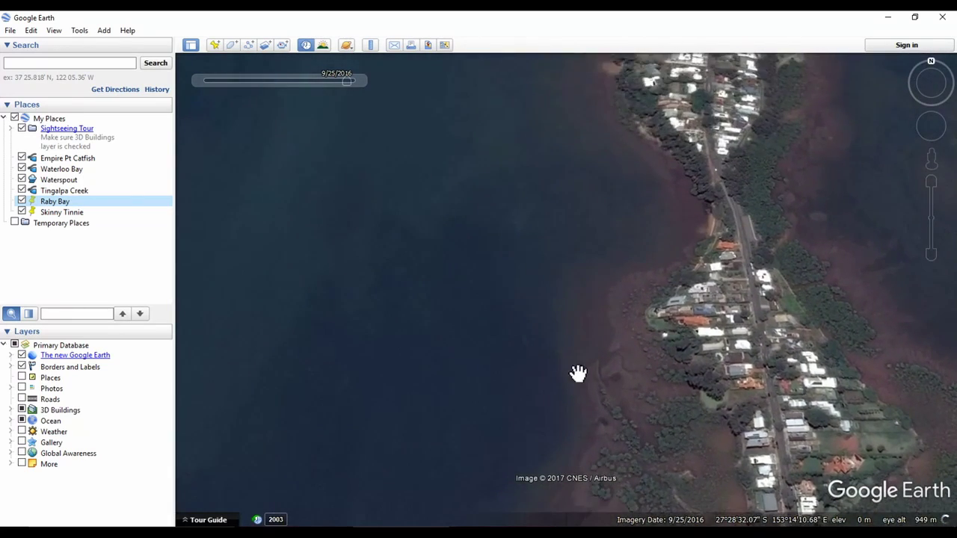
left_click_drag(583, 233, 584, 366)
left_click_drag(578, 222, 581, 399)
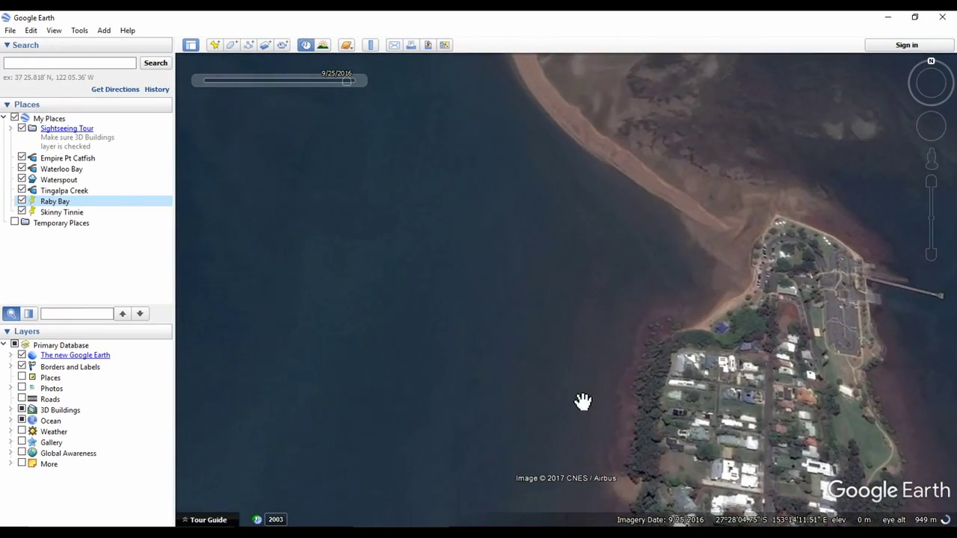
left_click_drag(483, 223, 516, 327)
scroll(513, 325, "down", 3)
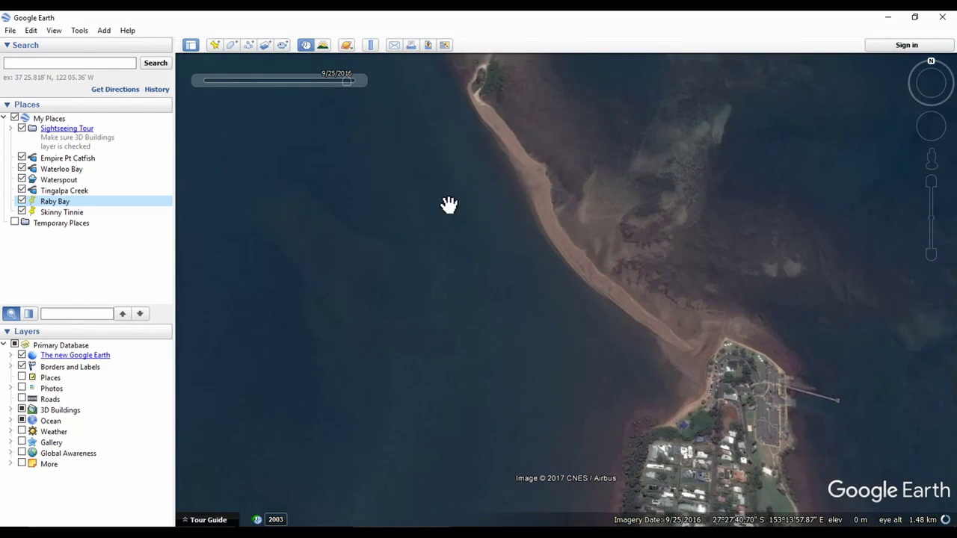
left_click_drag(449, 205, 449, 239)
Recentre the whole spit and point, ending at about 6.29 km eye altitude.
left_click_drag(419, 94, 459, 161)
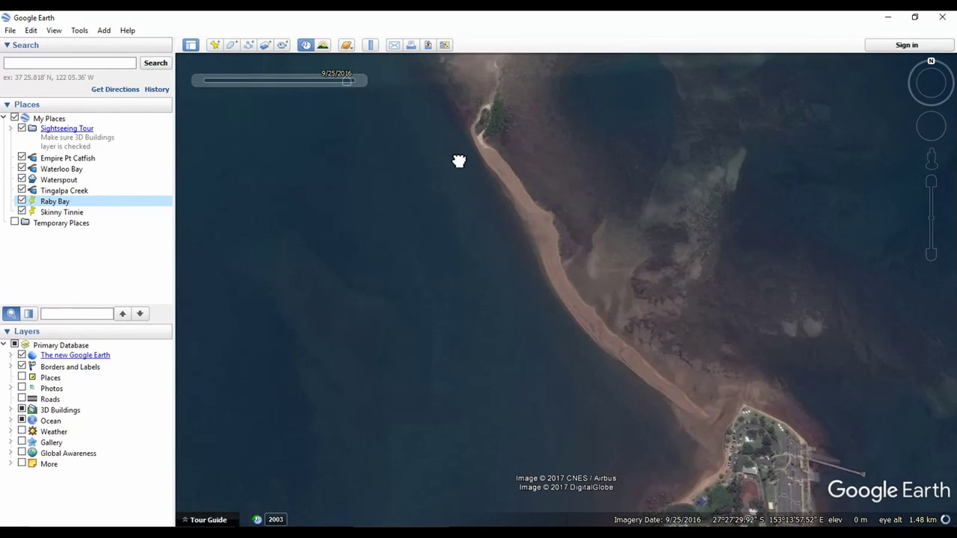
left_click_drag(453, 110, 490, 180)
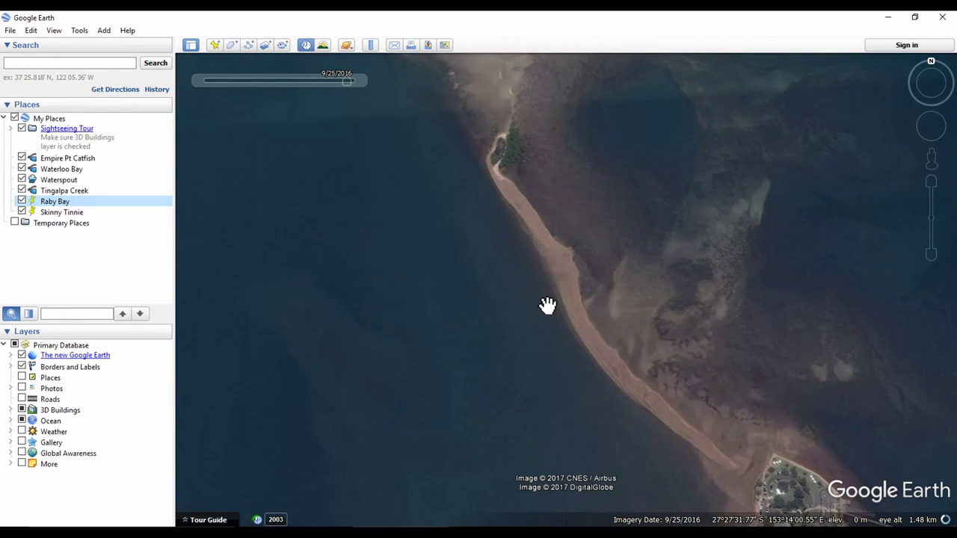
left_click_drag(535, 319, 509, 272)
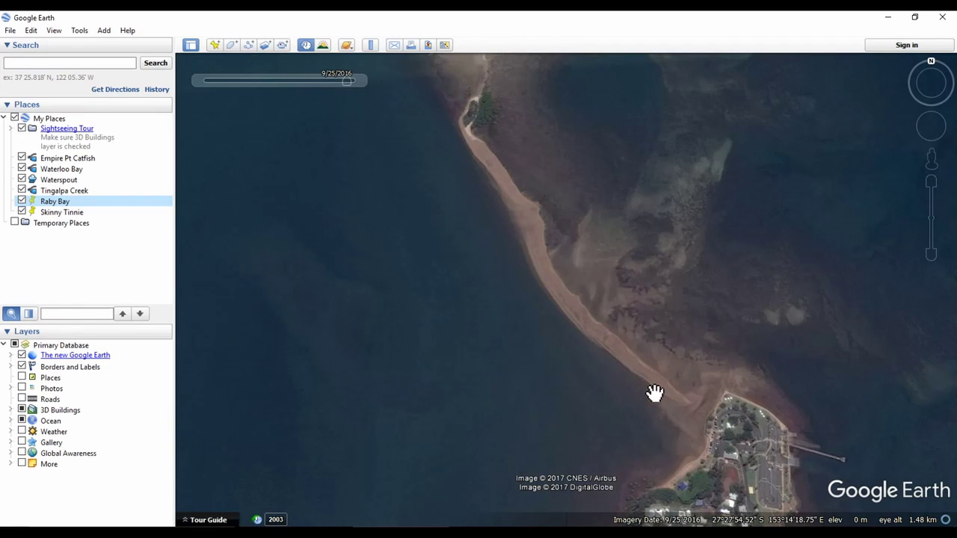
scroll(691, 240, "up", 3)
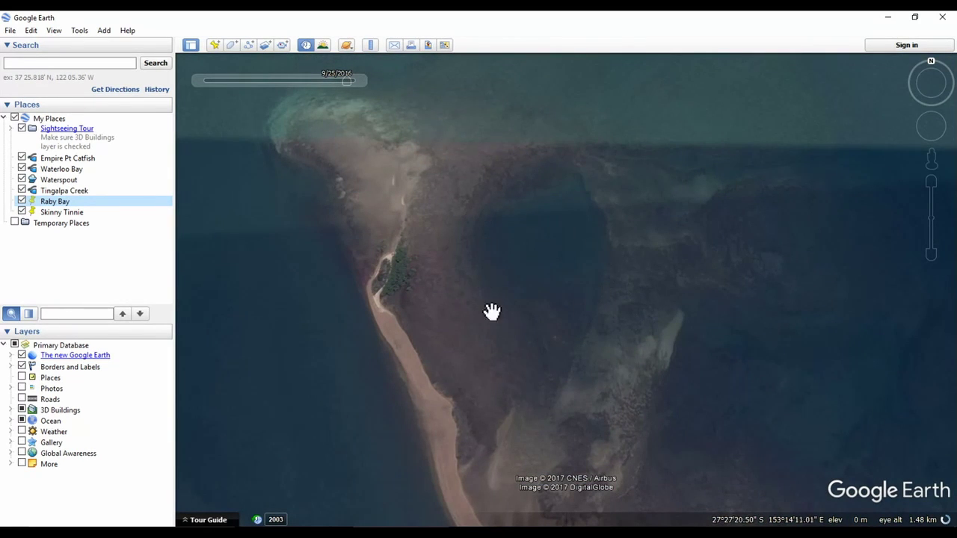
left_click_drag(423, 227, 508, 313)
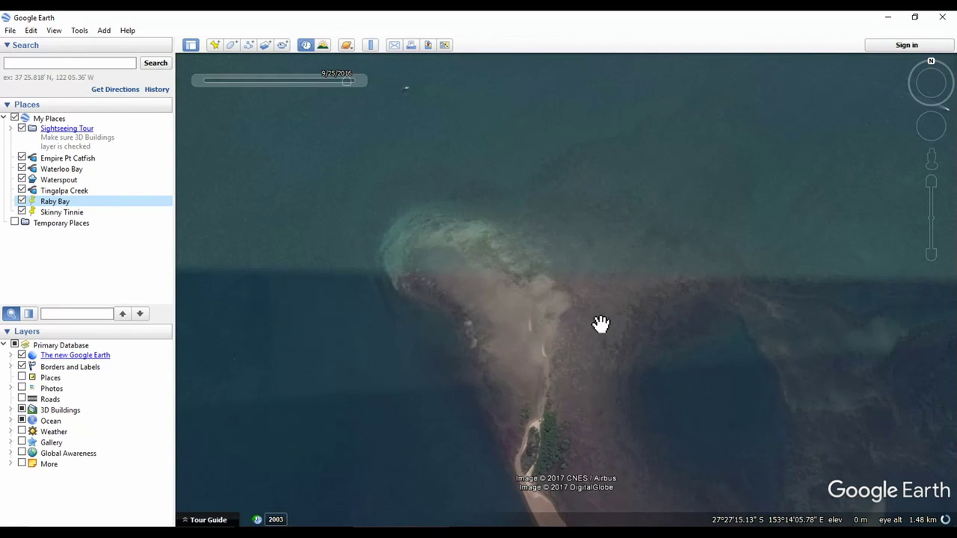
scroll(598, 318, "down", 3)
Survey the shoreline south to Empire Pt Catfish and the Raby Bay canals.
scroll(653, 367, "down", 2)
left_click_drag(668, 368, 516, 224)
left_click_drag(776, 384, 606, 184)
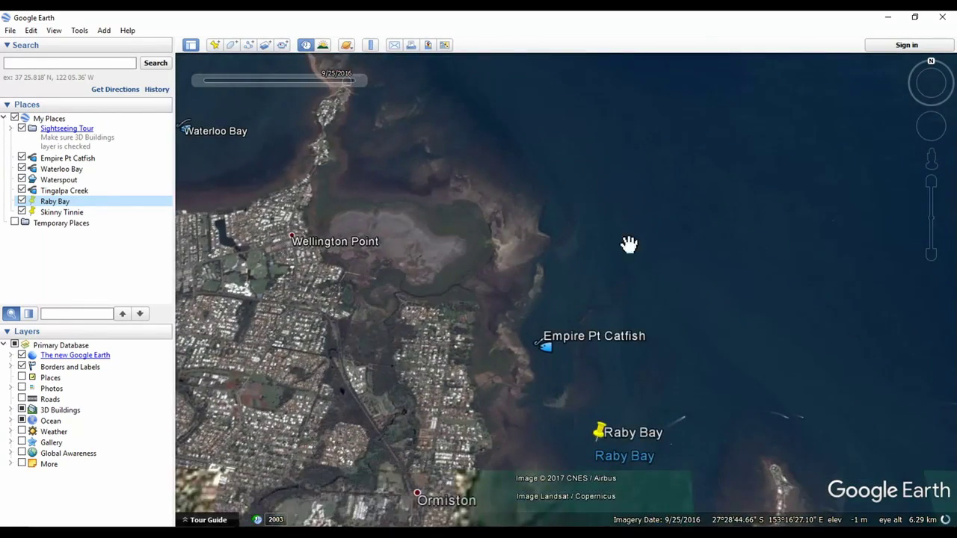
left_click_drag(694, 323, 683, 228)
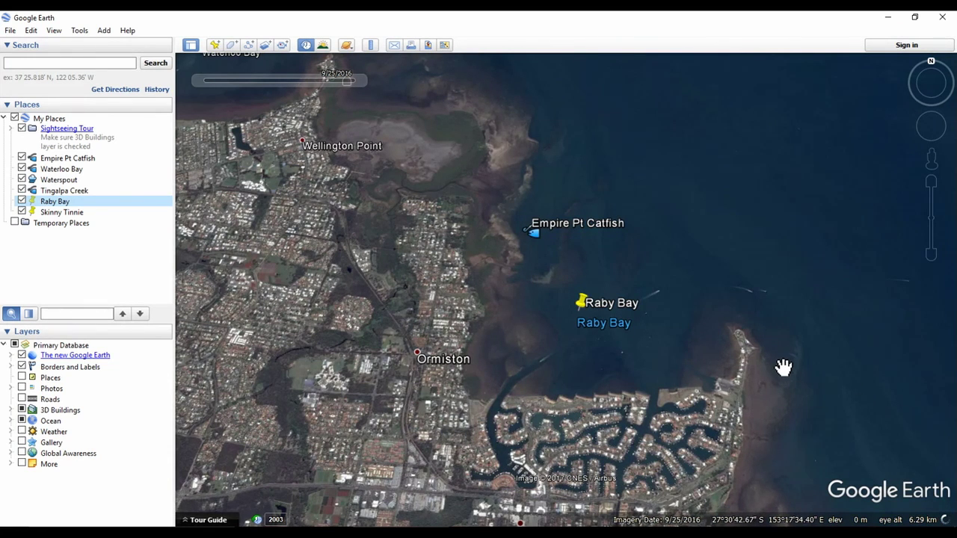
scroll(707, 392, "up", 3)
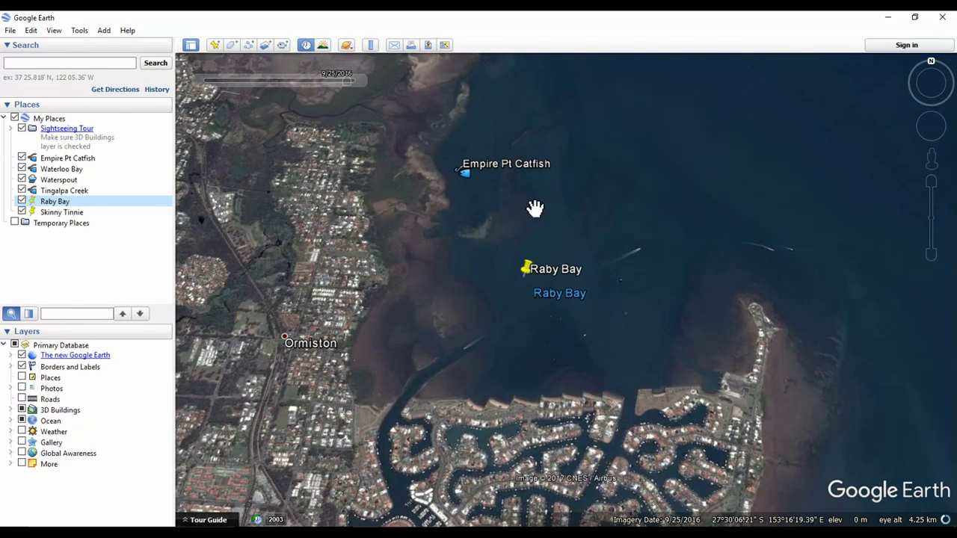
left_click_drag(535, 209, 549, 265)
scroll(433, 291, "up", 3)
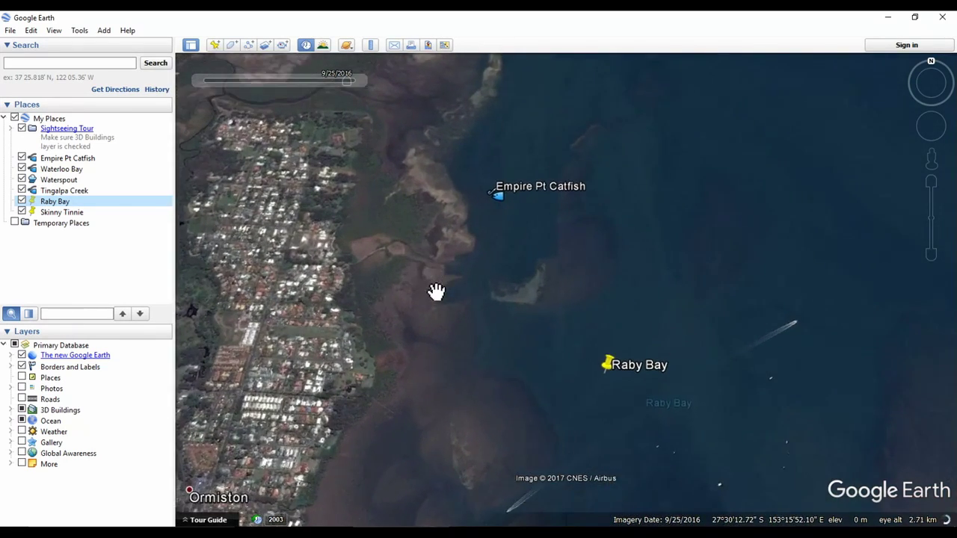
scroll(554, 223, "down", 3)
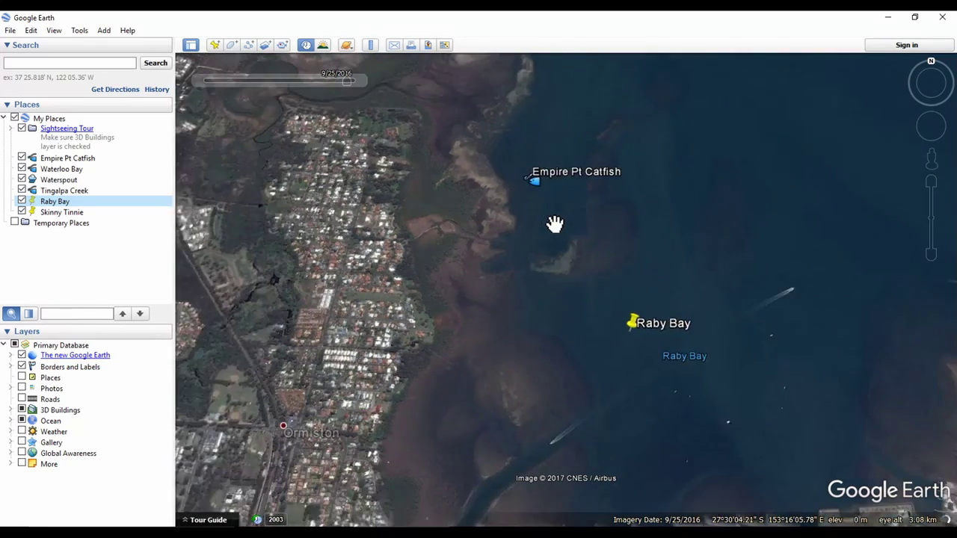
Return north and centre the sand spit beside Waterloo Bay.
left_click_drag(606, 158, 645, 347)
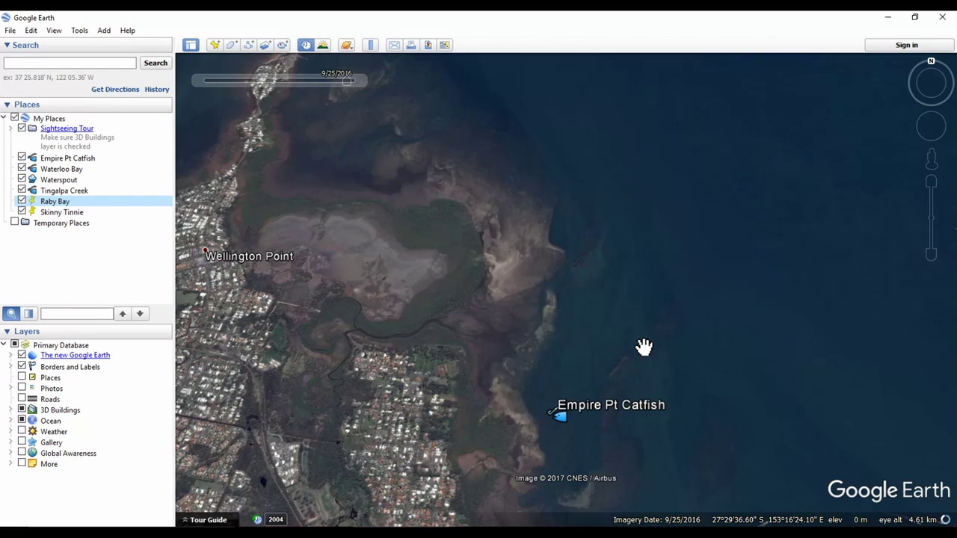
left_click_drag(393, 241, 642, 400)
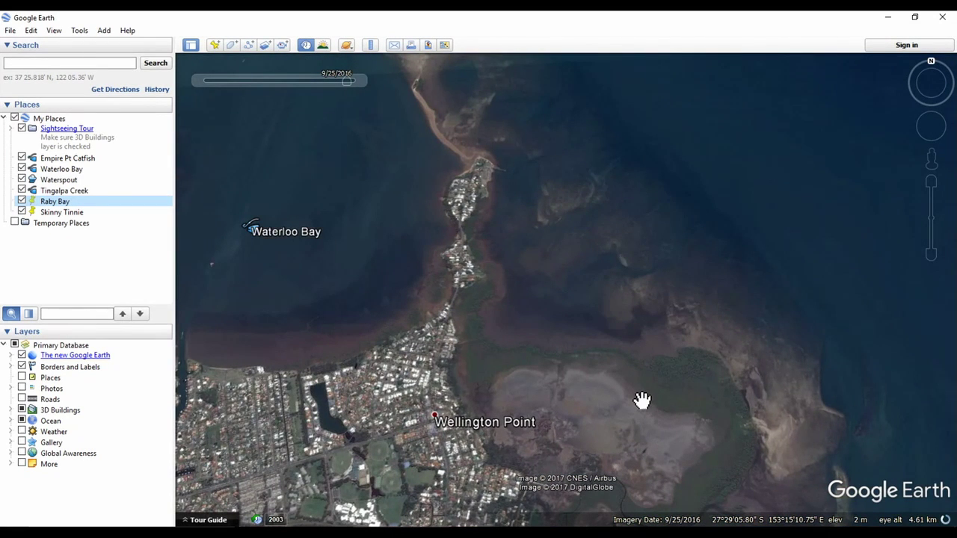
left_click_drag(607, 201, 608, 358)
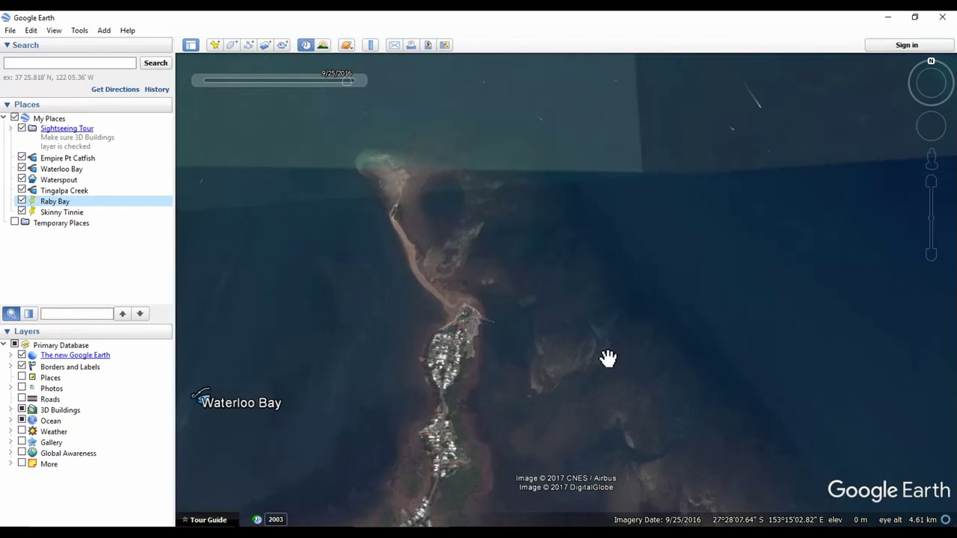
scroll(608, 358, "up", 3)
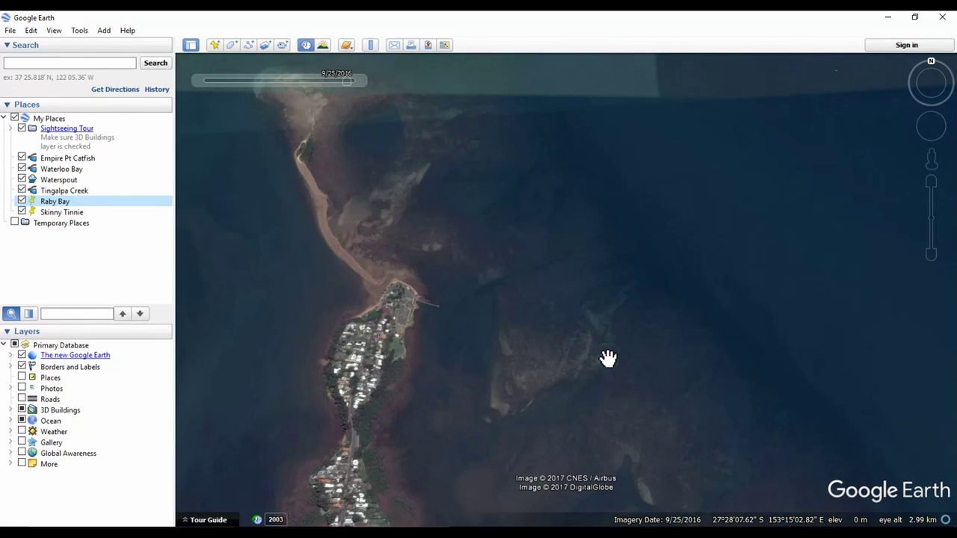
scroll(608, 358, "down", 3)
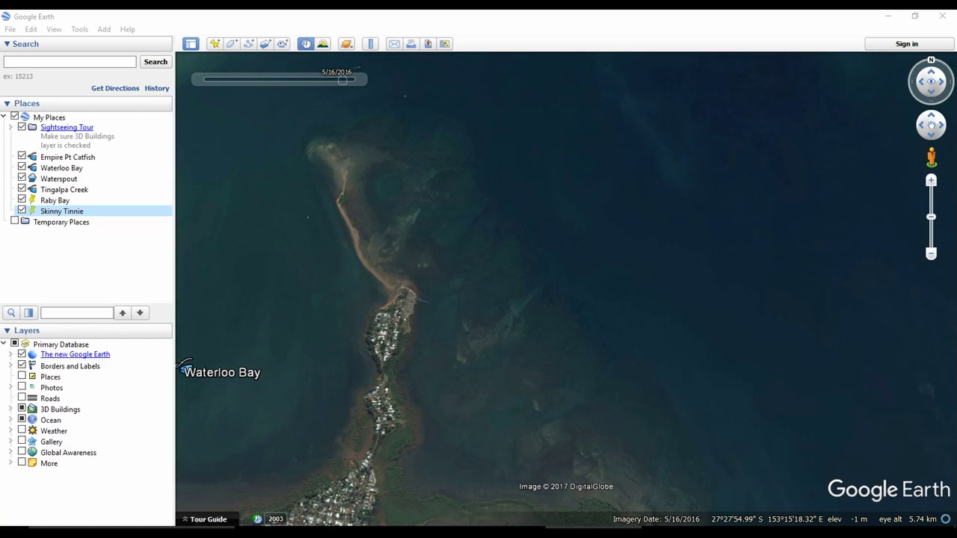
Add a placemark and drag its pin onto the submerged structure at 27°27'53.87"S, 153°15'7.15"E.
left_click(215, 45)
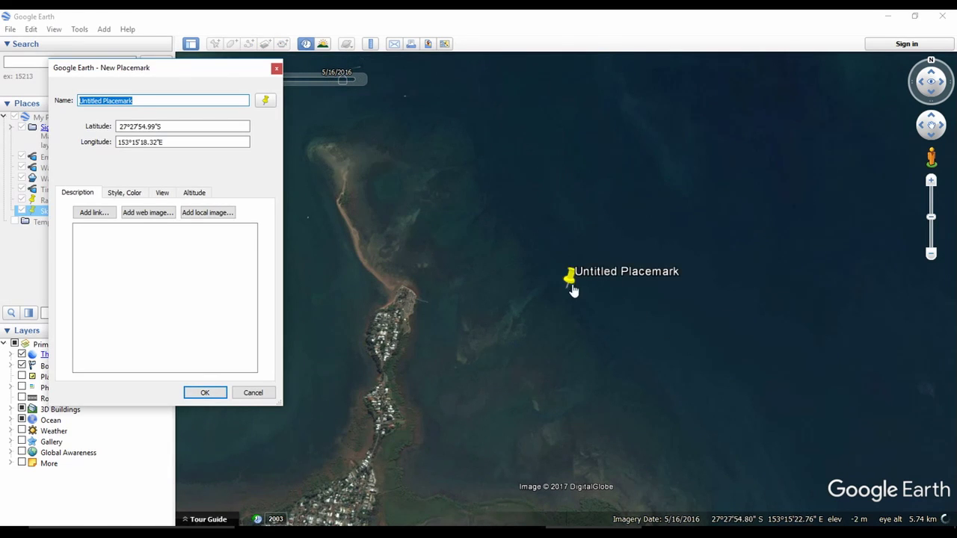
left_click_drag(573, 289, 534, 291)
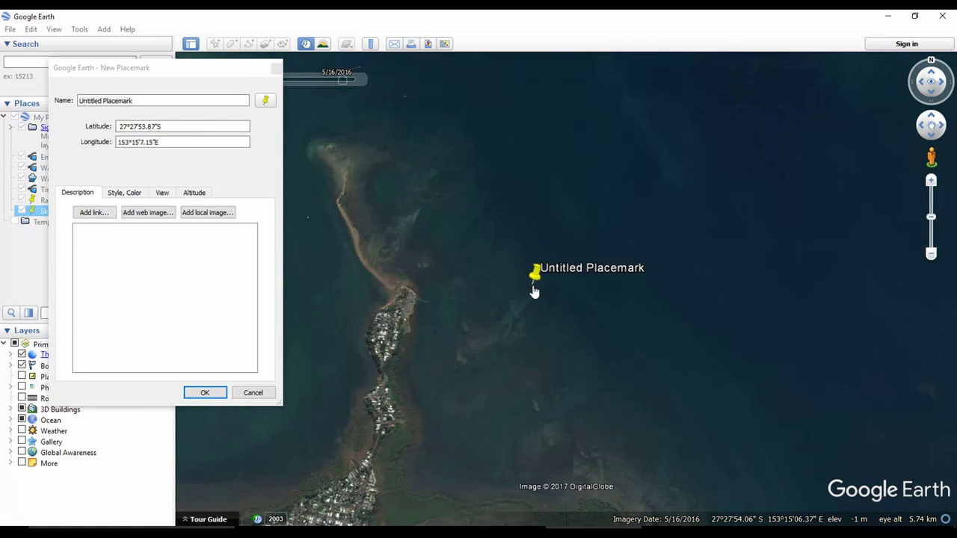
scroll(565, 342, "up", 2)
scroll(564, 343, "up", 3)
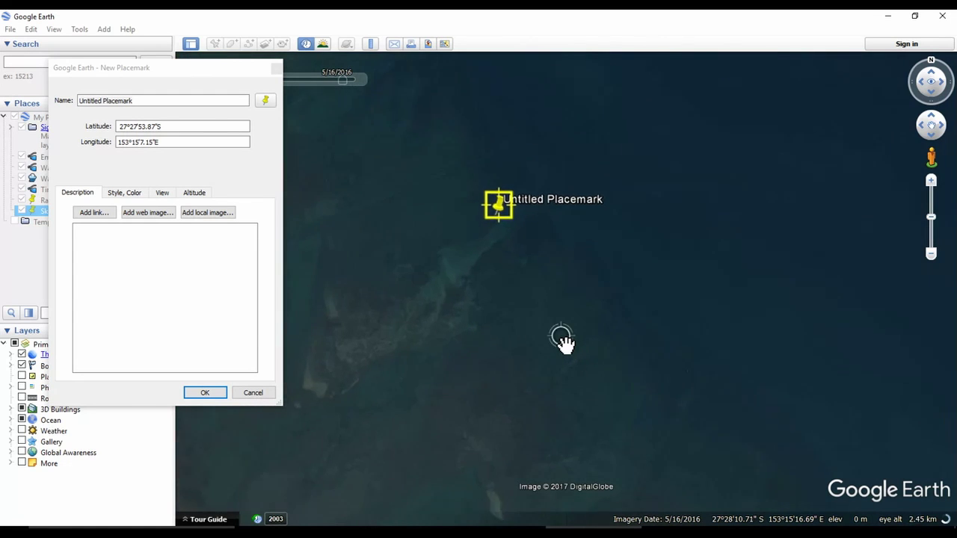
left_click_drag(514, 275, 588, 384)
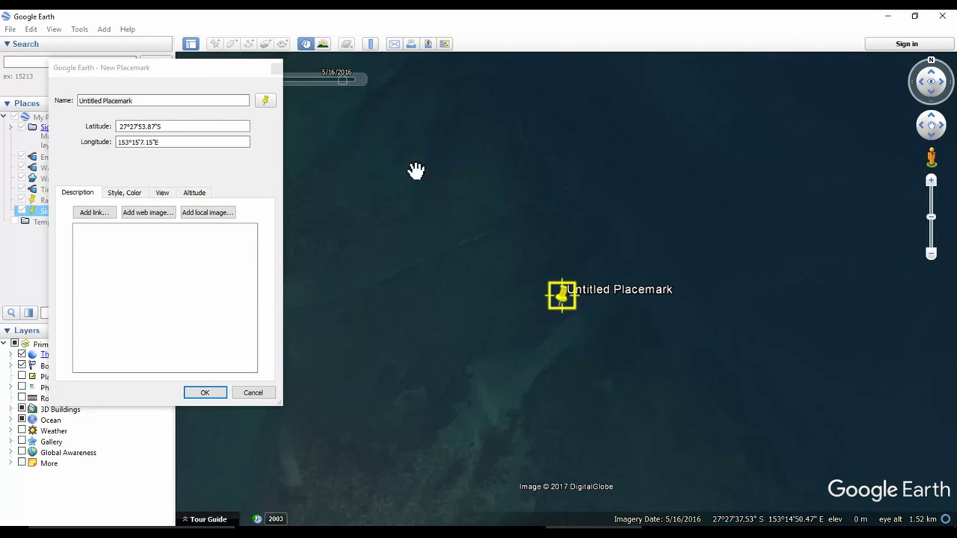
Close the New Placemark dialog and look at the water beyond the spit tip.
left_click(252, 393)
scroll(356, 198, "down", 5)
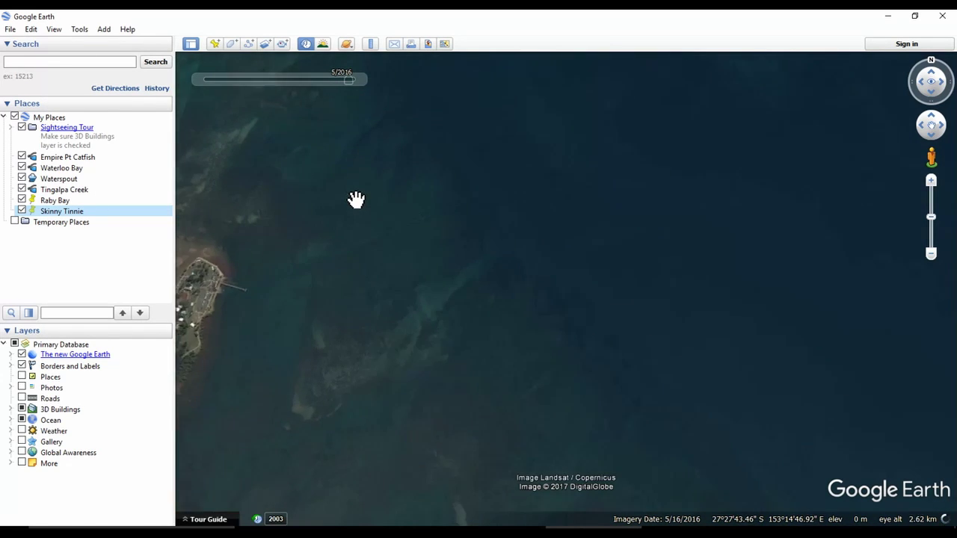
mouse_move(363, 87)
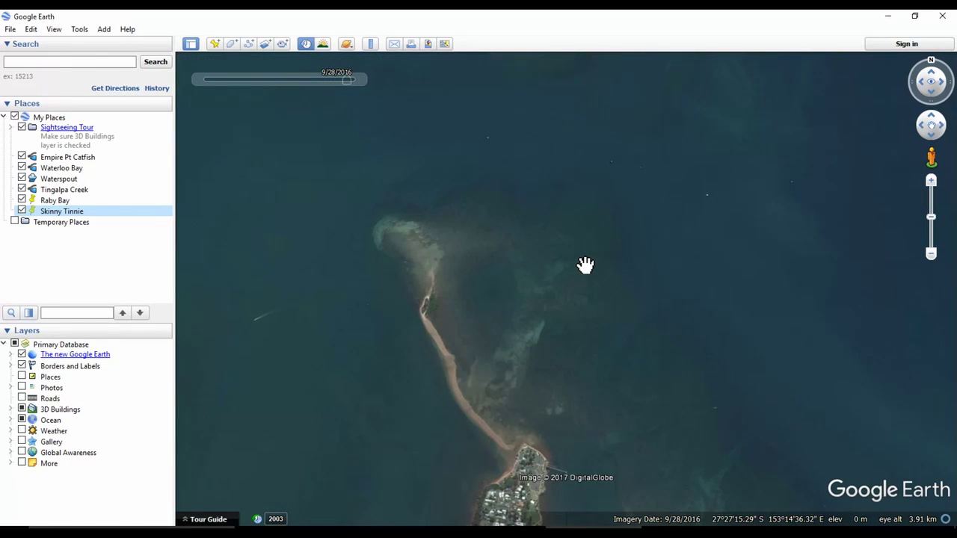
left_click_drag(585, 265, 429, 306)
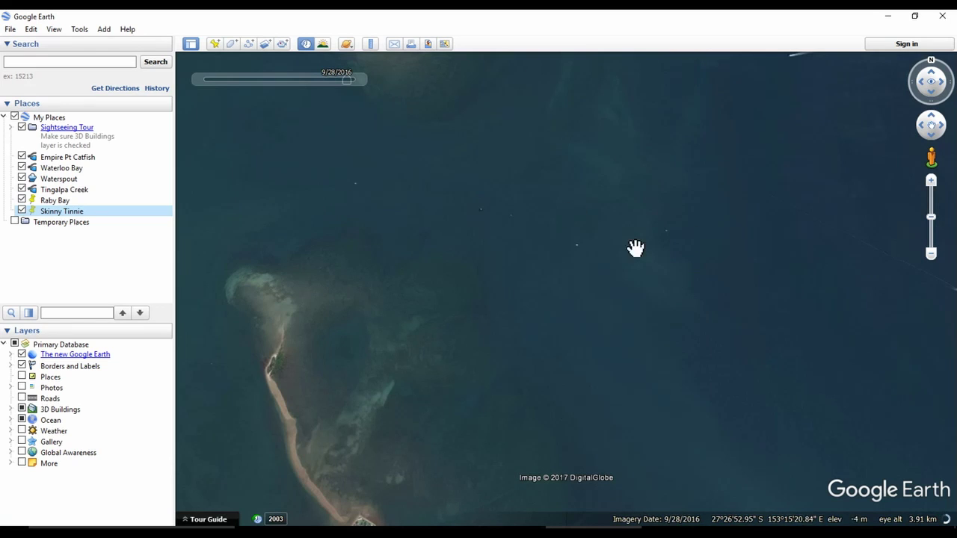
Pan north past the offshore islands and shoals to the Waterspout placemark.
scroll(623, 250, "down", 3)
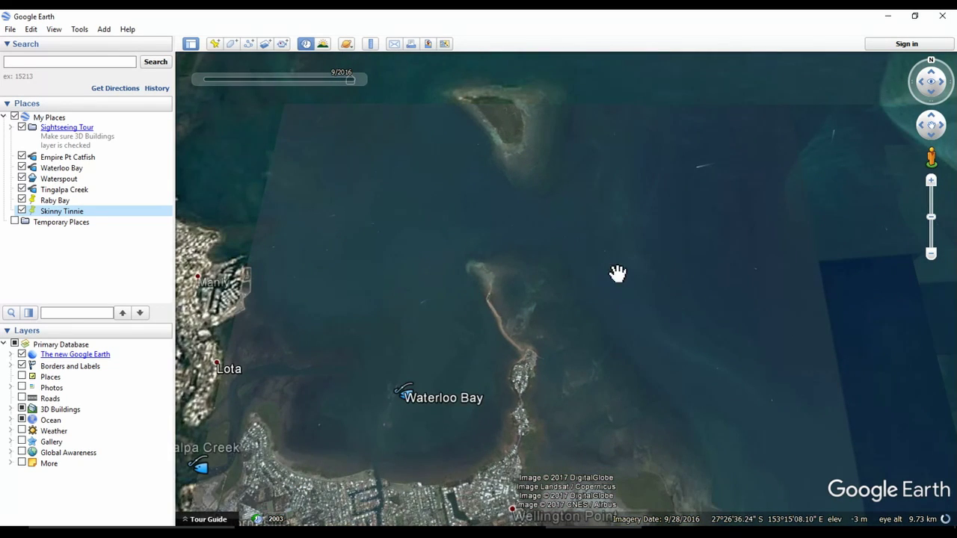
left_click_drag(609, 197, 609, 342)
left_click_drag(742, 231, 563, 385)
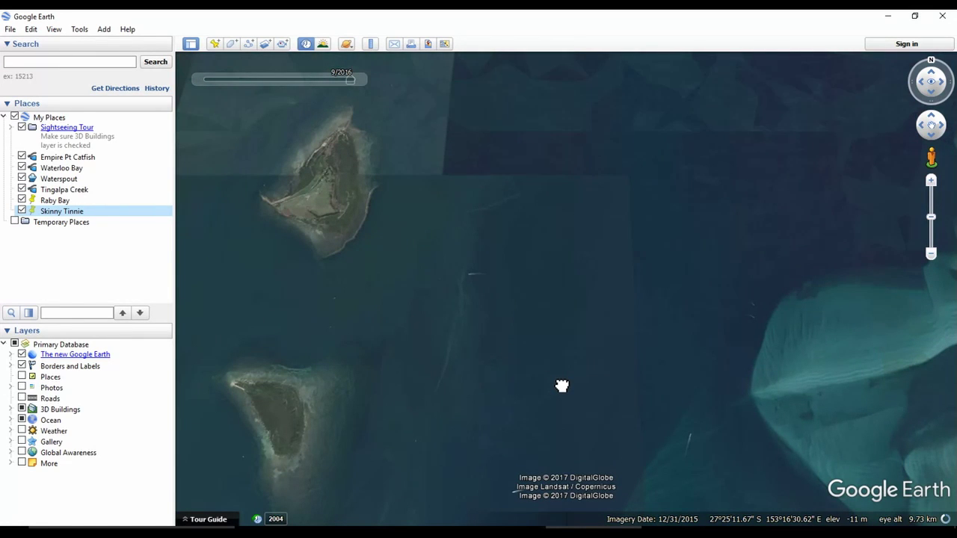
left_click_drag(656, 292, 585, 347)
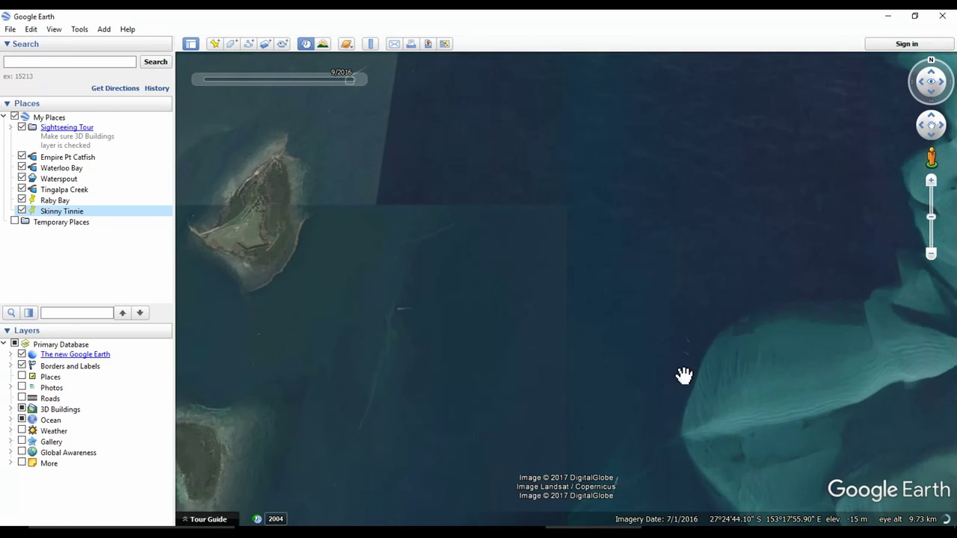
left_click_drag(444, 370, 606, 304)
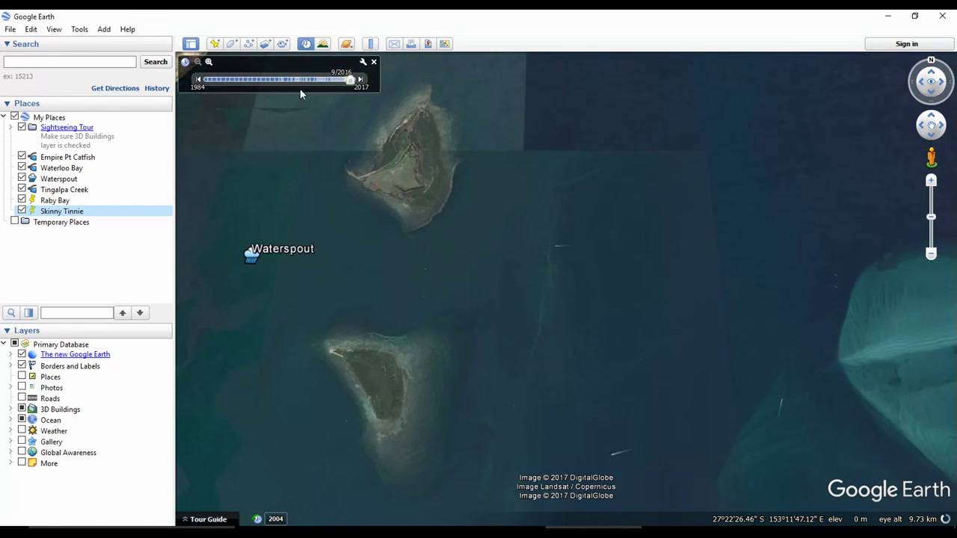
Step historical imagery forward to 10/4/2016 and pan back to Waterloo Bay and Wellington Point.
left_click(361, 80)
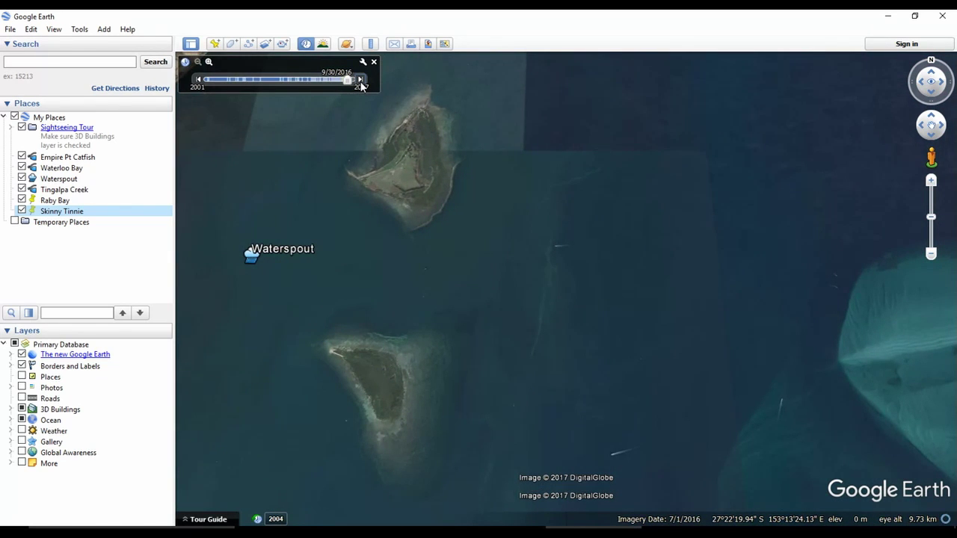
left_click(360, 80)
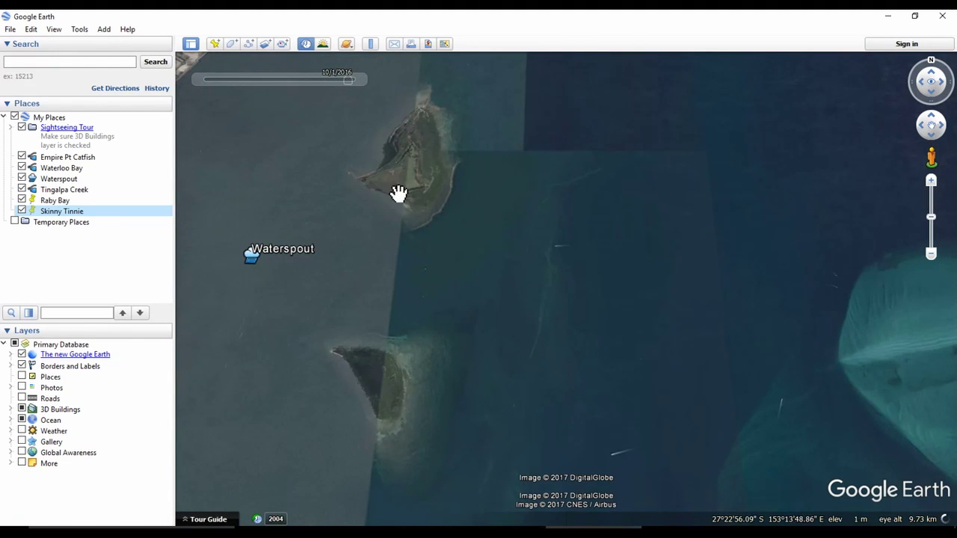
left_click_drag(510, 313, 543, 156)
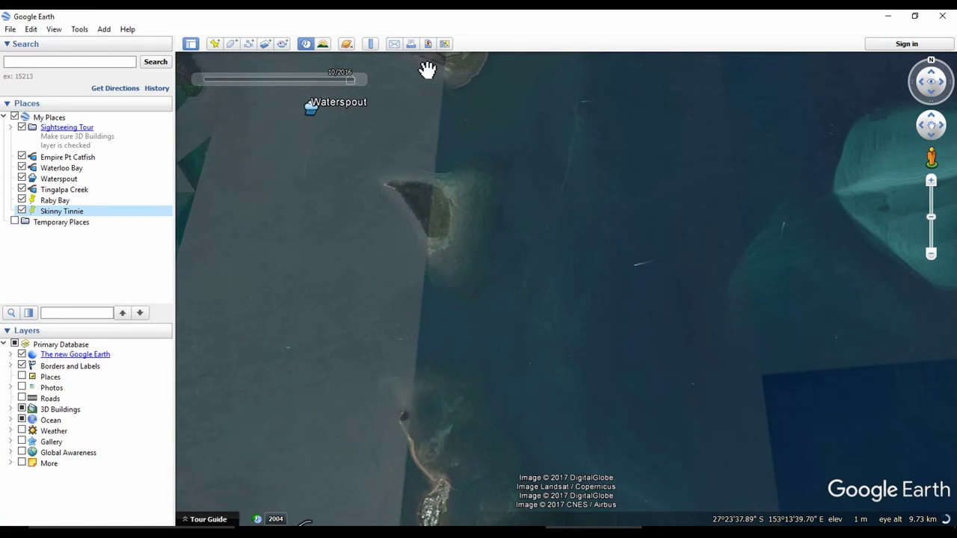
left_click_drag(411, 225, 427, 101)
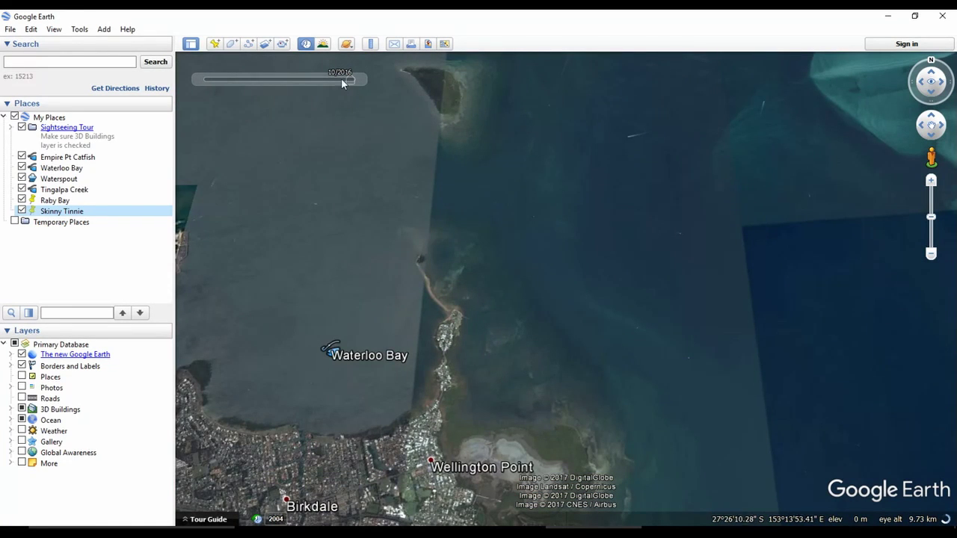
left_click(359, 79)
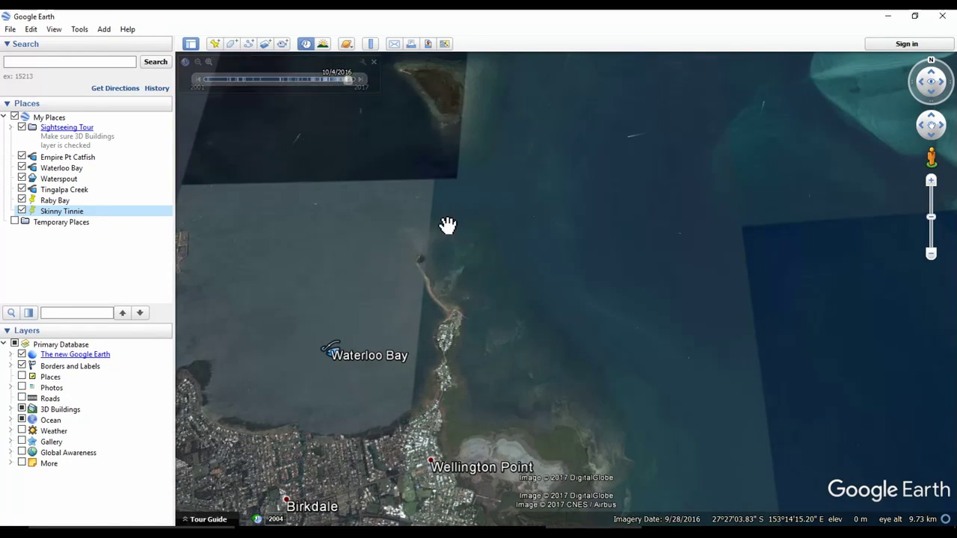